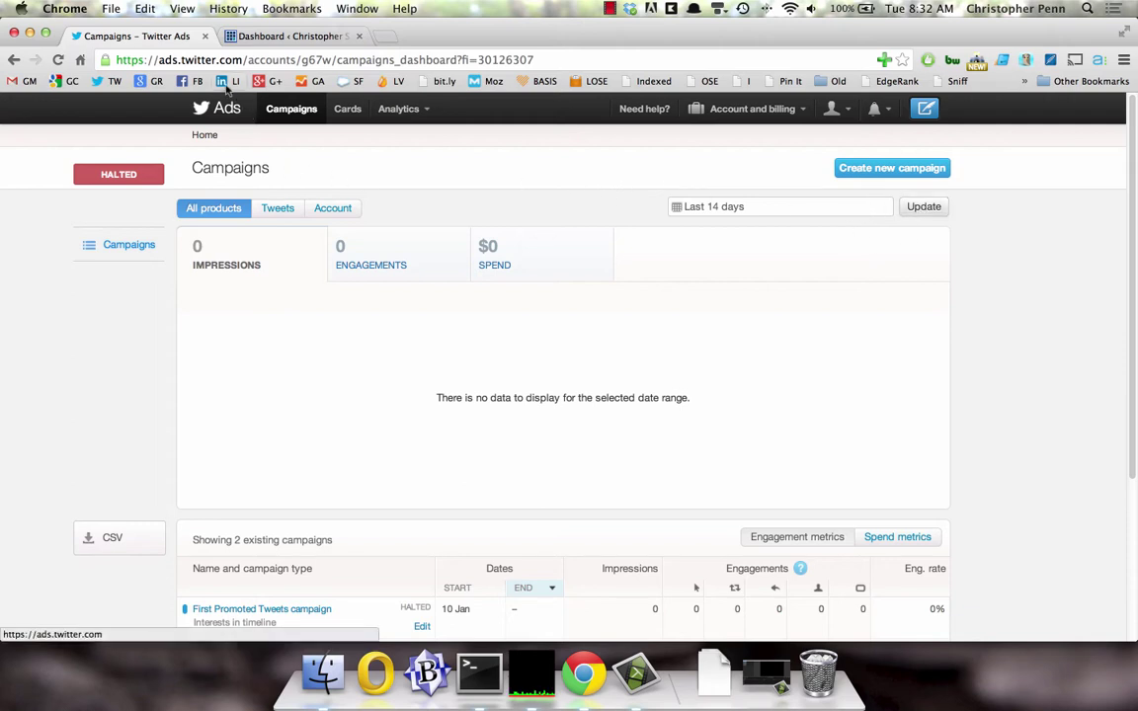
Step: Open the Timeline activity report in the ads account's analytics
{"action": "left_click", "coordinate": [171, 61]}
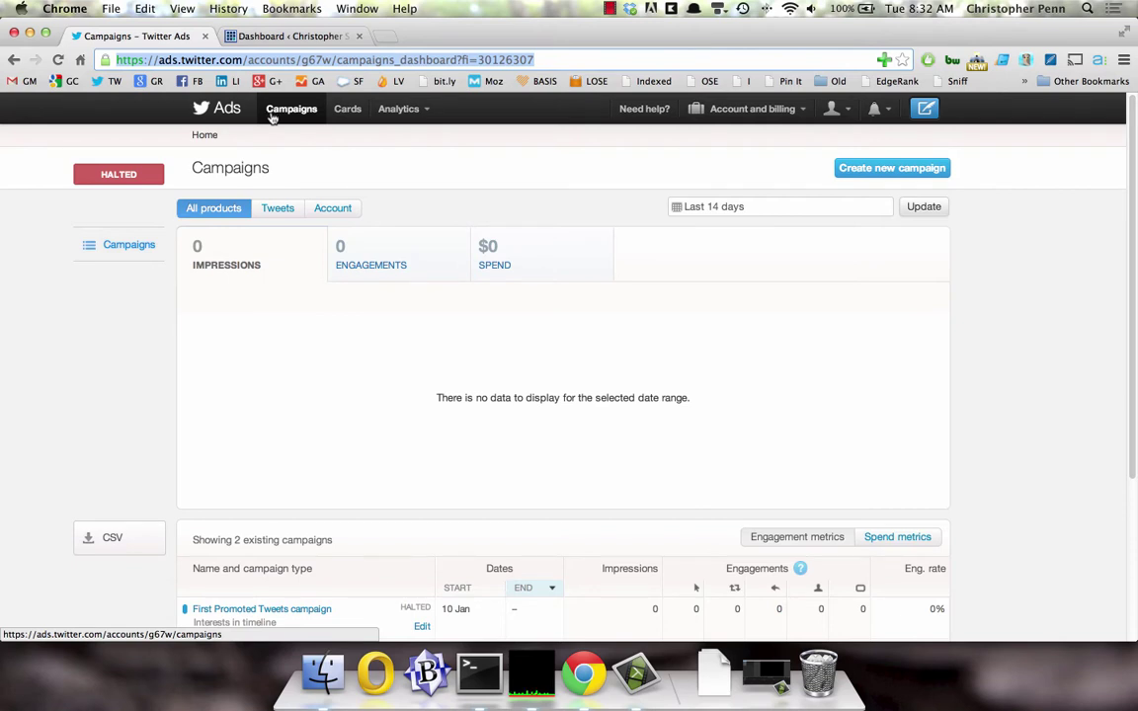
{"action": "left_click", "coordinate": [386, 109]}
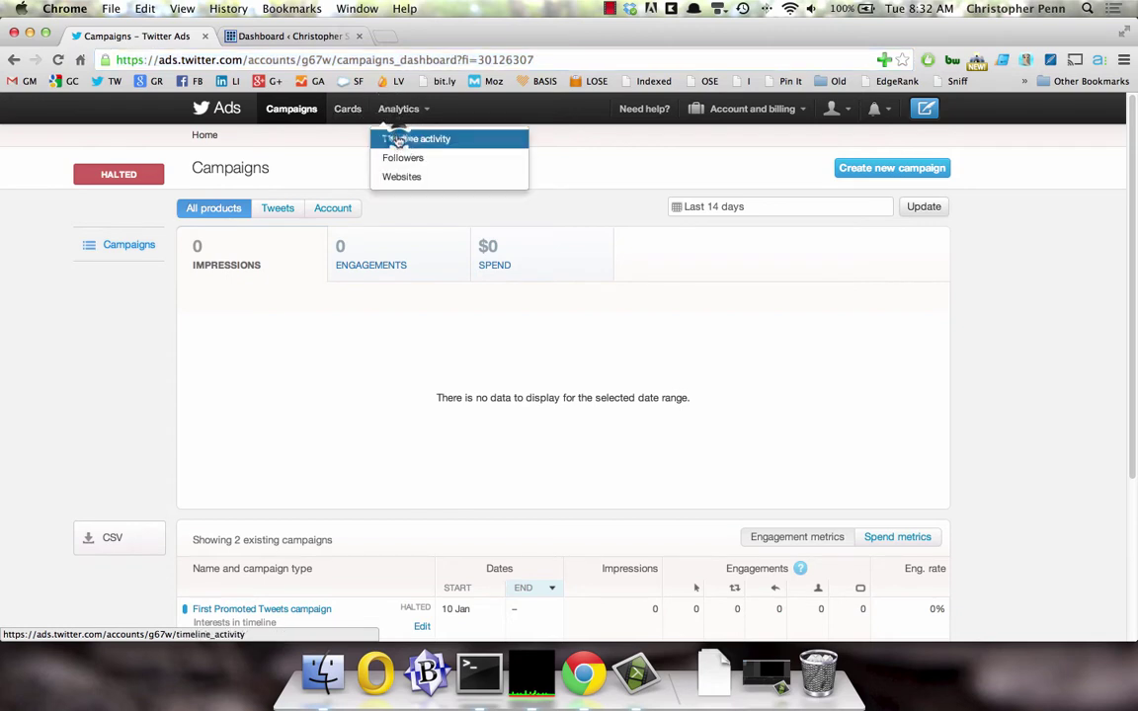
{"action": "left_click", "coordinate": [397, 138]}
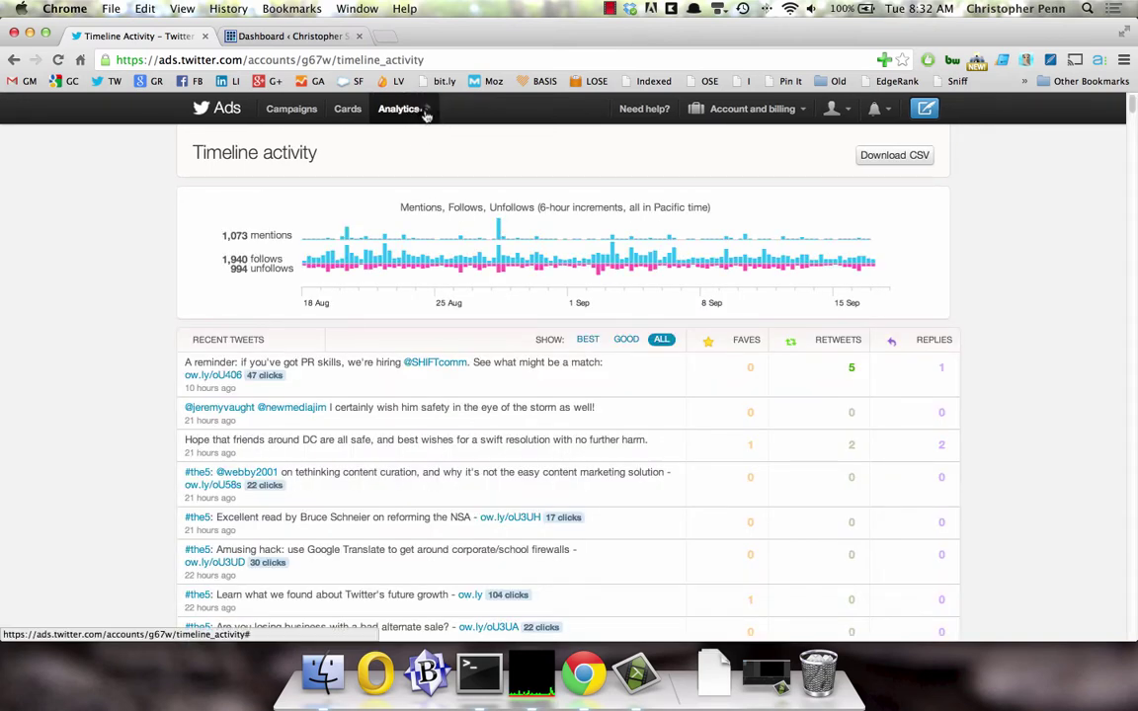
Step: Open the Websites section of the analytics and copy the account meta tag from the Add website form
{"action": "left_click", "coordinate": [425, 113]}
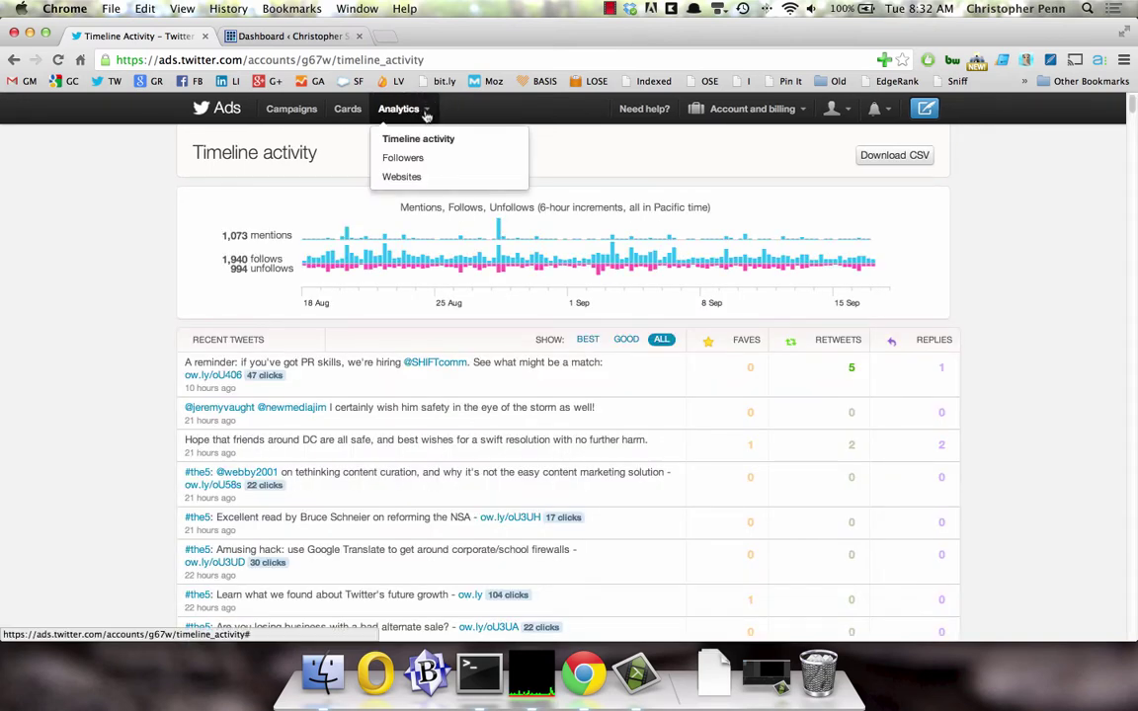
{"action": "left_click", "coordinate": [445, 178]}
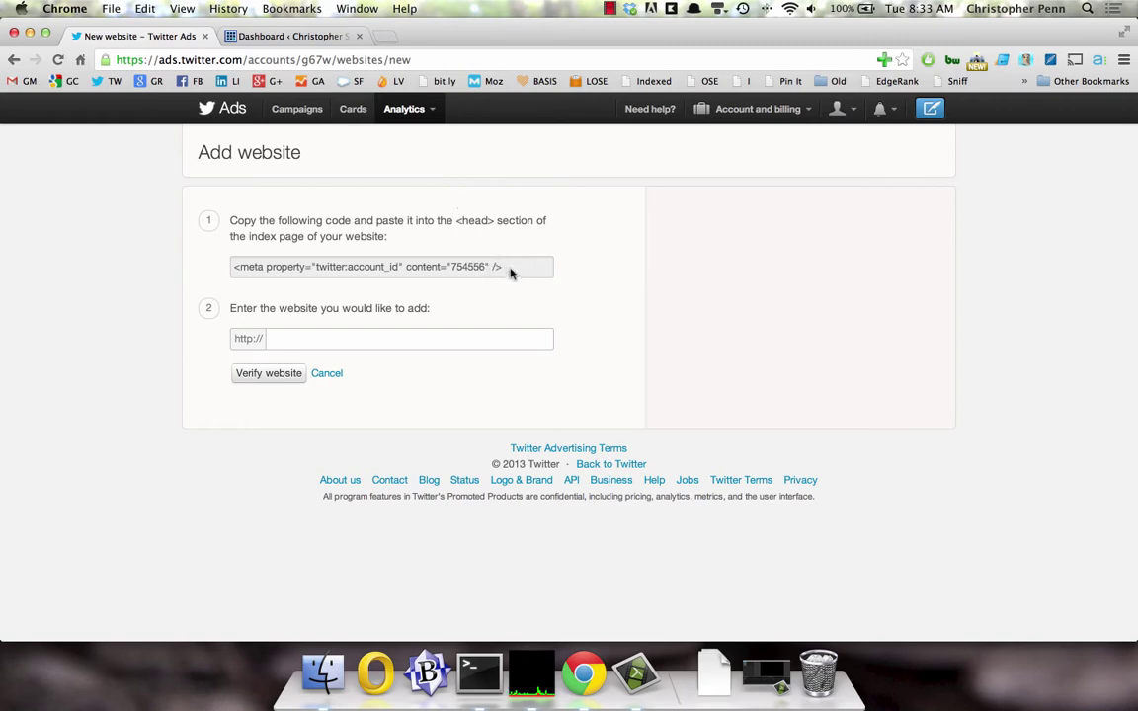
{"action": "left_click_drag", "start_coordinate": [509, 273], "coordinate": [236, 263]}
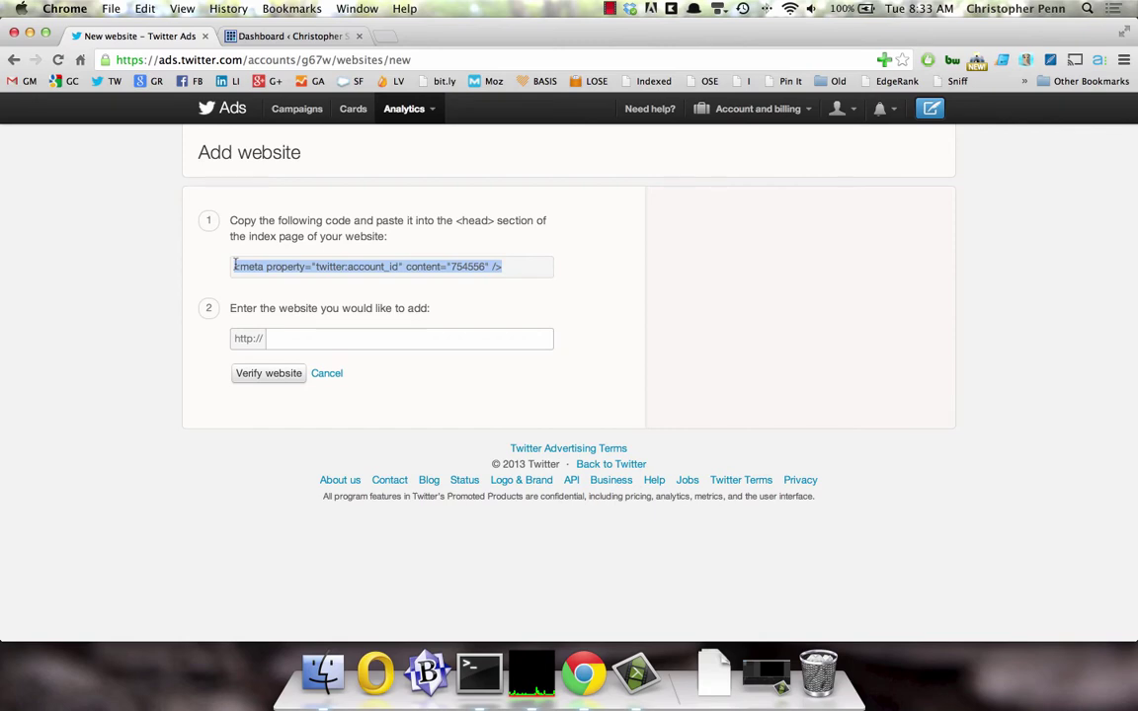
{"action": "key", "text": "super+c"}
Step: In the WordPress dashboard's Genesis Simple Hooks, paste the copied meta tag after the existing script in the wp_head hook and save the changes
{"action": "left_click", "coordinate": [292, 38]}
{"action": "mouse_move", "coordinate": [61, 361]}
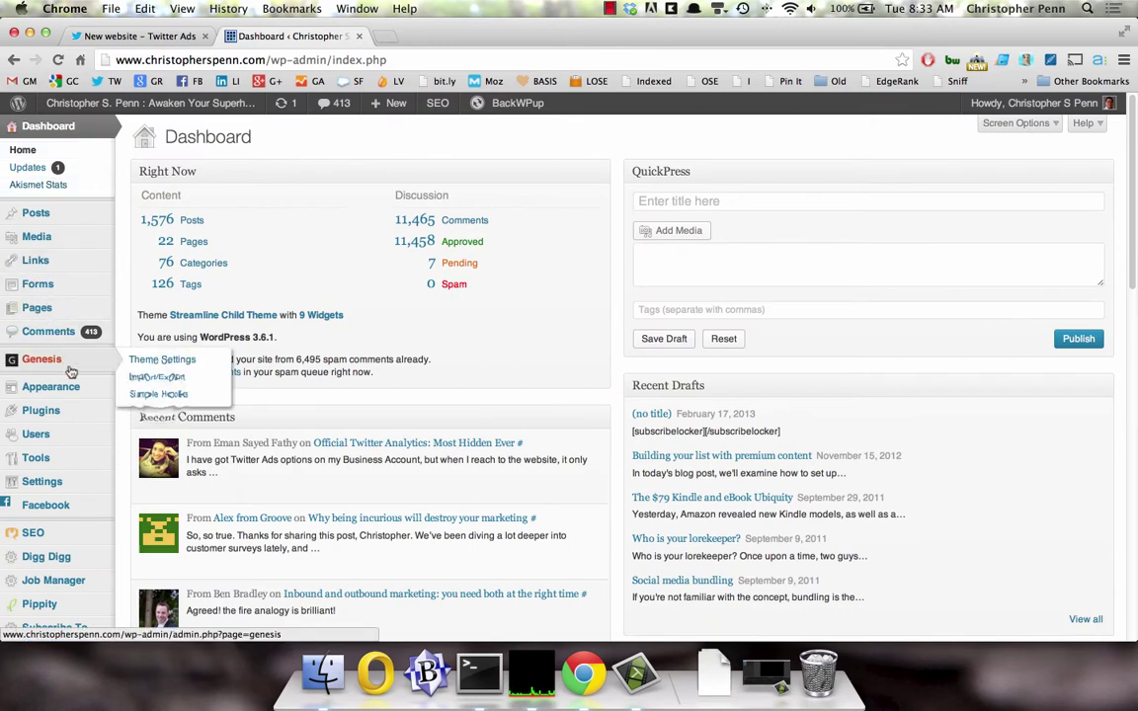
{"action": "left_click", "coordinate": [159, 394]}
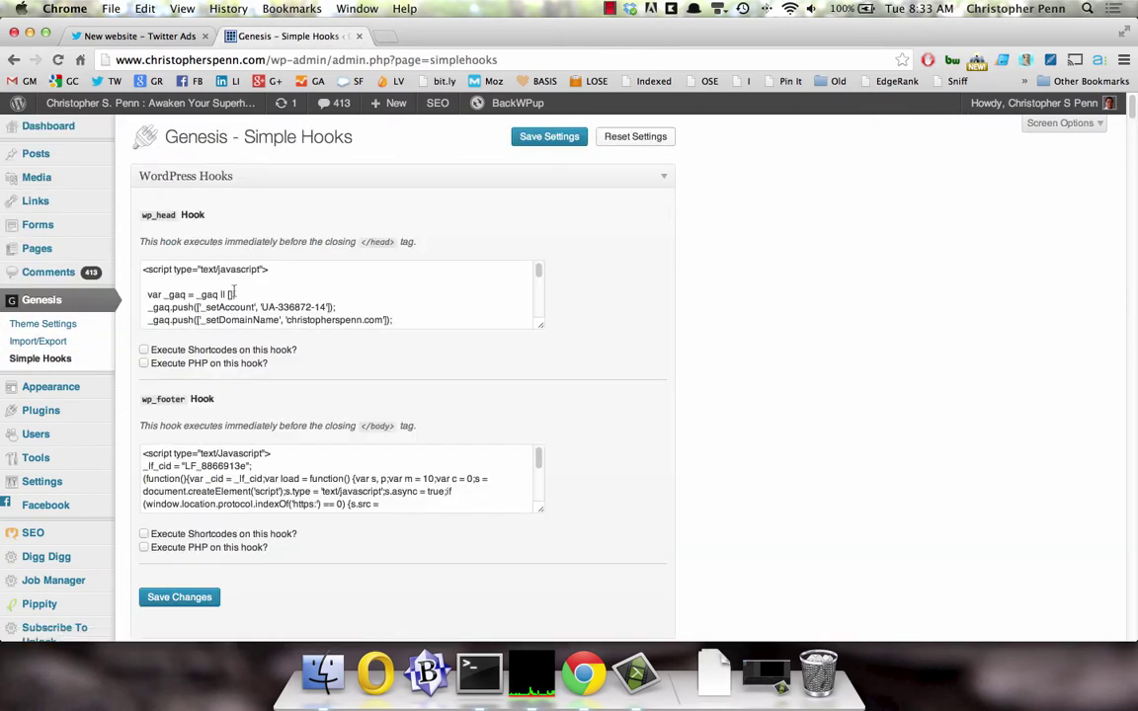
{"action": "scroll", "coordinate": [244, 301], "scroll_direction": "down", "scroll_amount": 5}
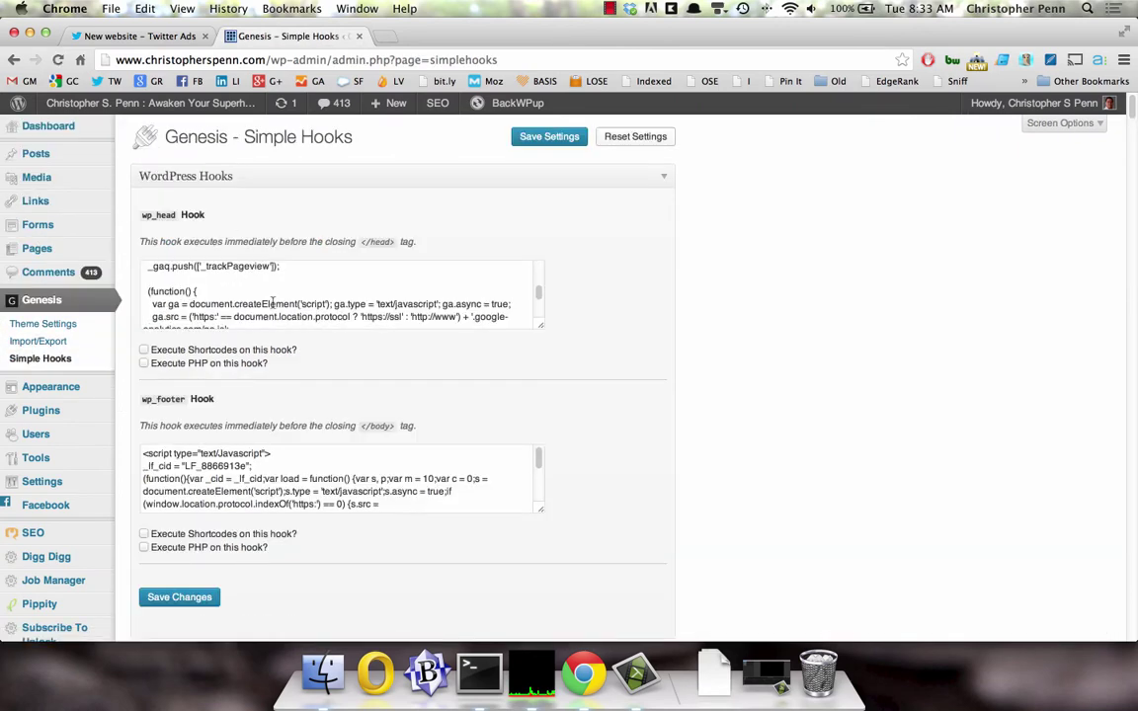
{"action": "left_click", "coordinate": [221, 320]}
{"action": "key", "text": "super+v"}
{"action": "left_click", "coordinate": [195, 598]}
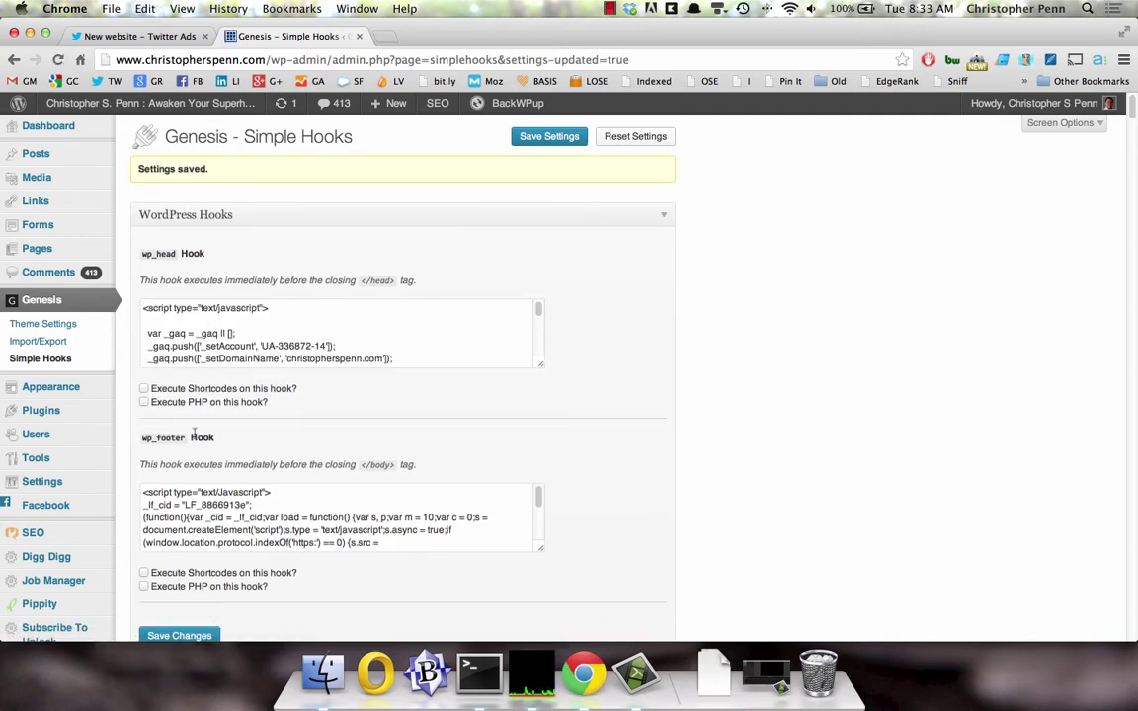
Step: Open the live blog home page in a new tab and view its page source
{"action": "mouse_move", "coordinate": [118, 102]}
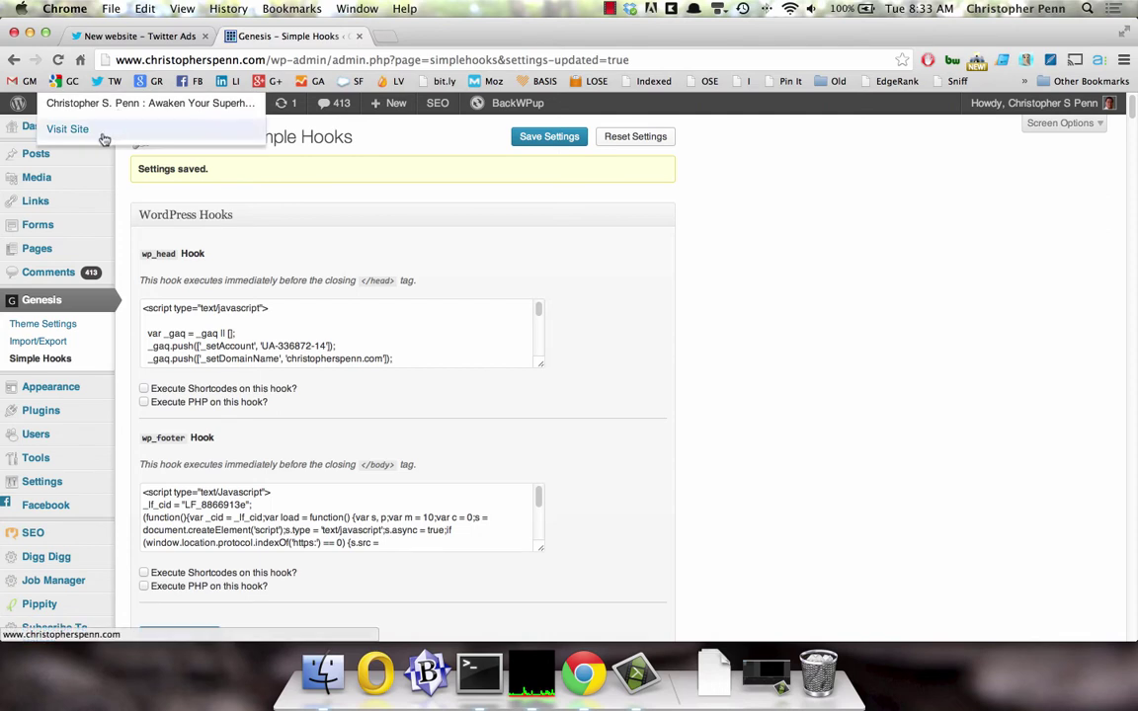
{"action": "left_click", "coordinate": [104, 138], "text": "super"}
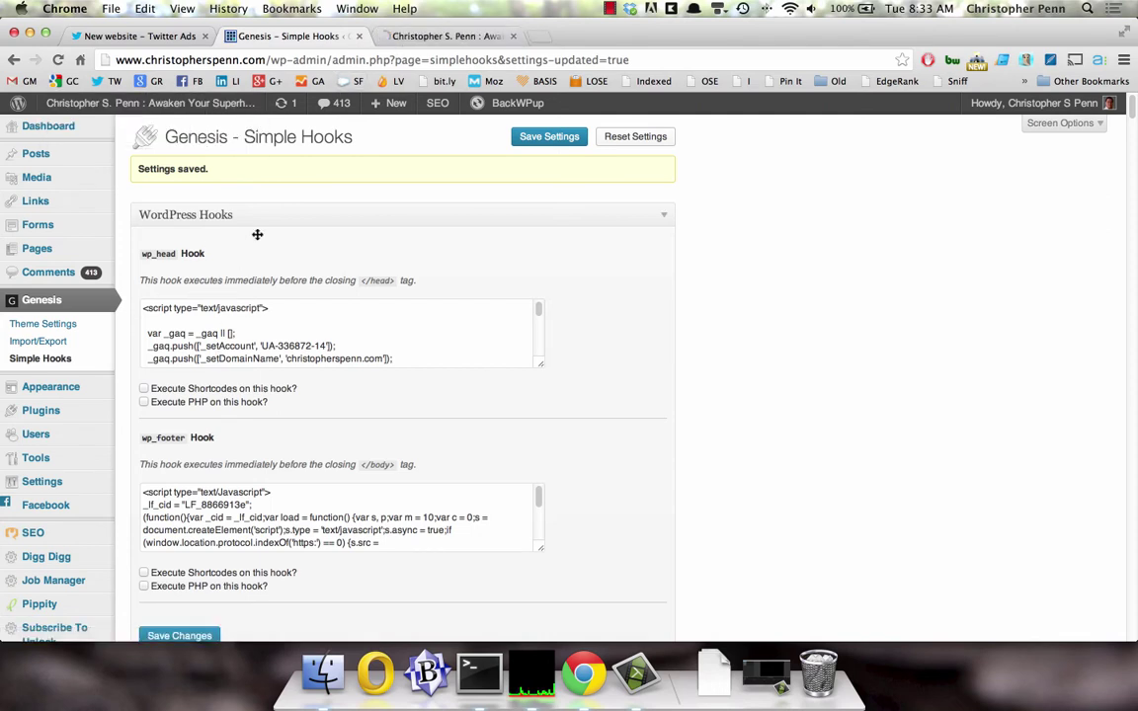
{"action": "left_click", "coordinate": [450, 35]}
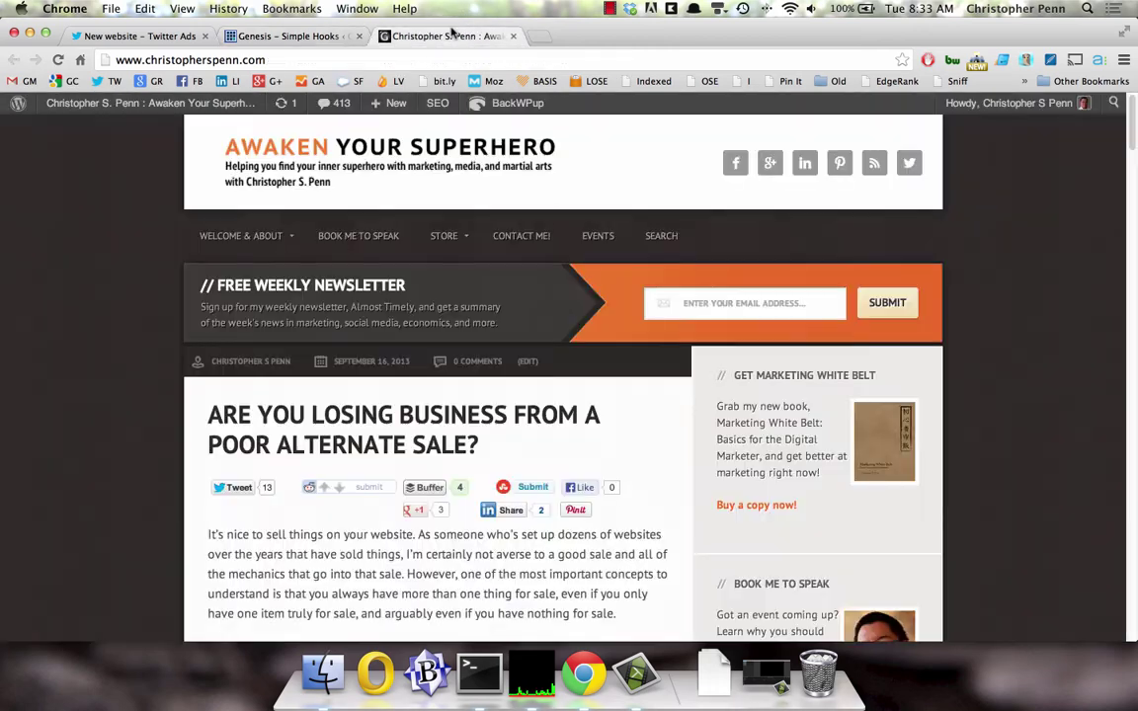
{"action": "right_click", "coordinate": [52, 173]}
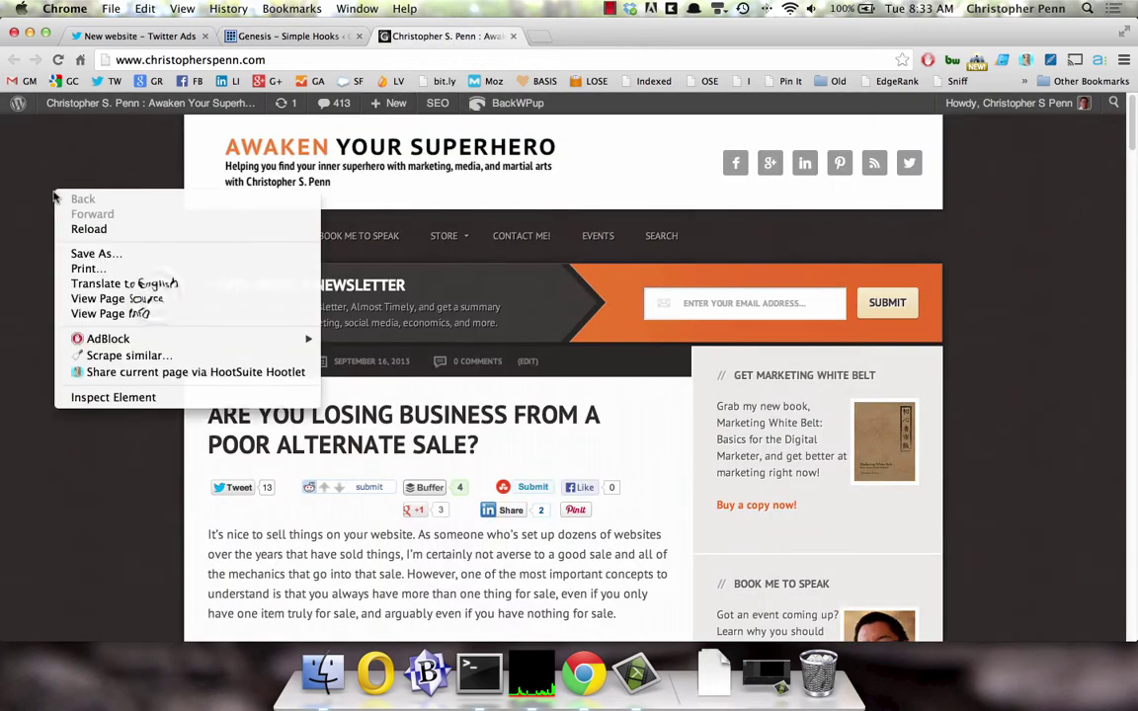
{"action": "left_click", "coordinate": [148, 294]}
Step: Search the page source for "twitter" and copy the account meta tag found in the head section
{"action": "key", "text": "super+f"}
{"action": "type", "text": "twitt"}
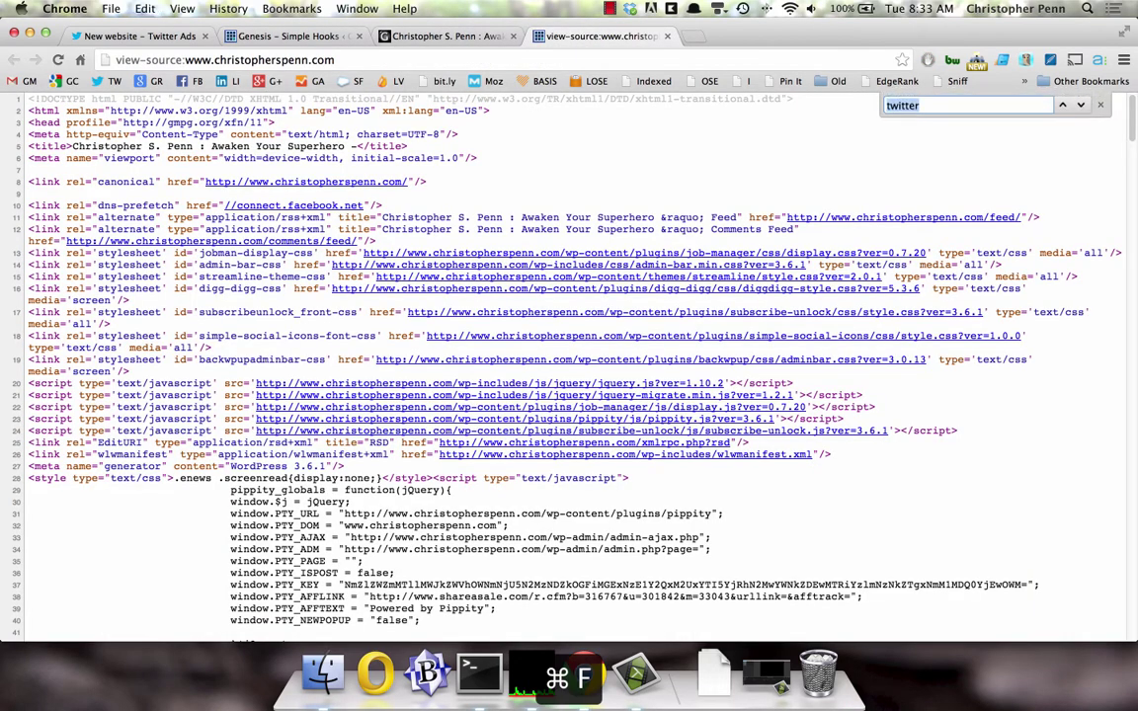
{"action": "type", "text": "er"}
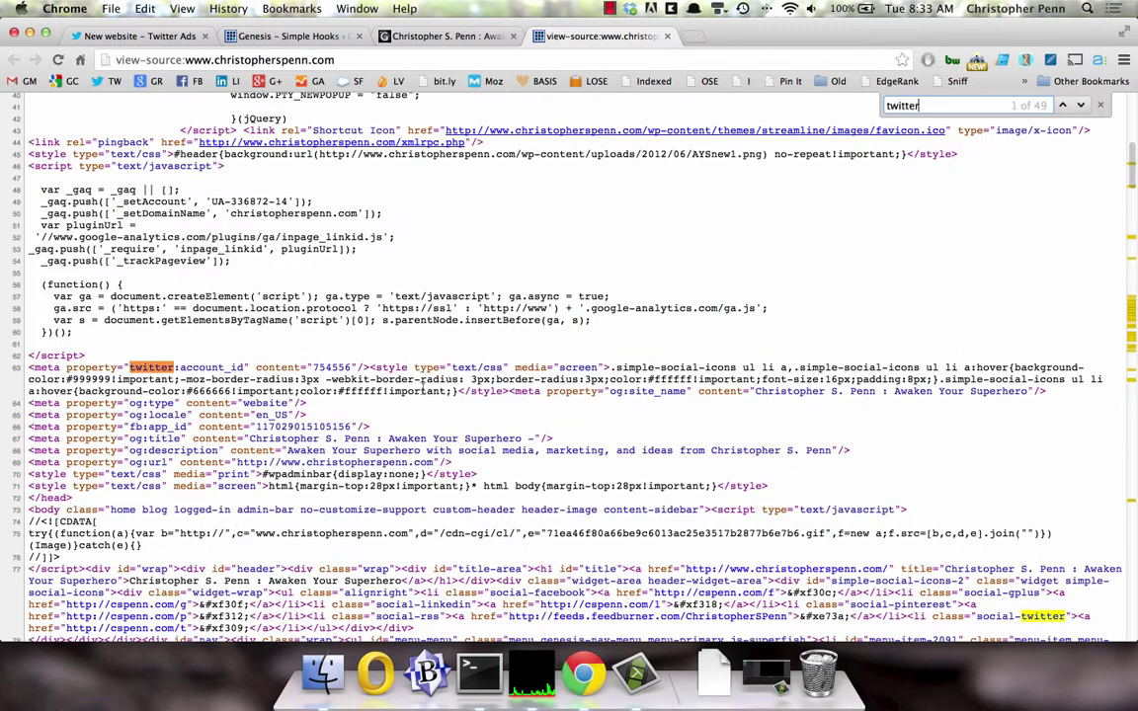
{"action": "left_click_drag", "start_coordinate": [368, 368], "coordinate": [29, 372]}
{"action": "key", "text": "super+c"}
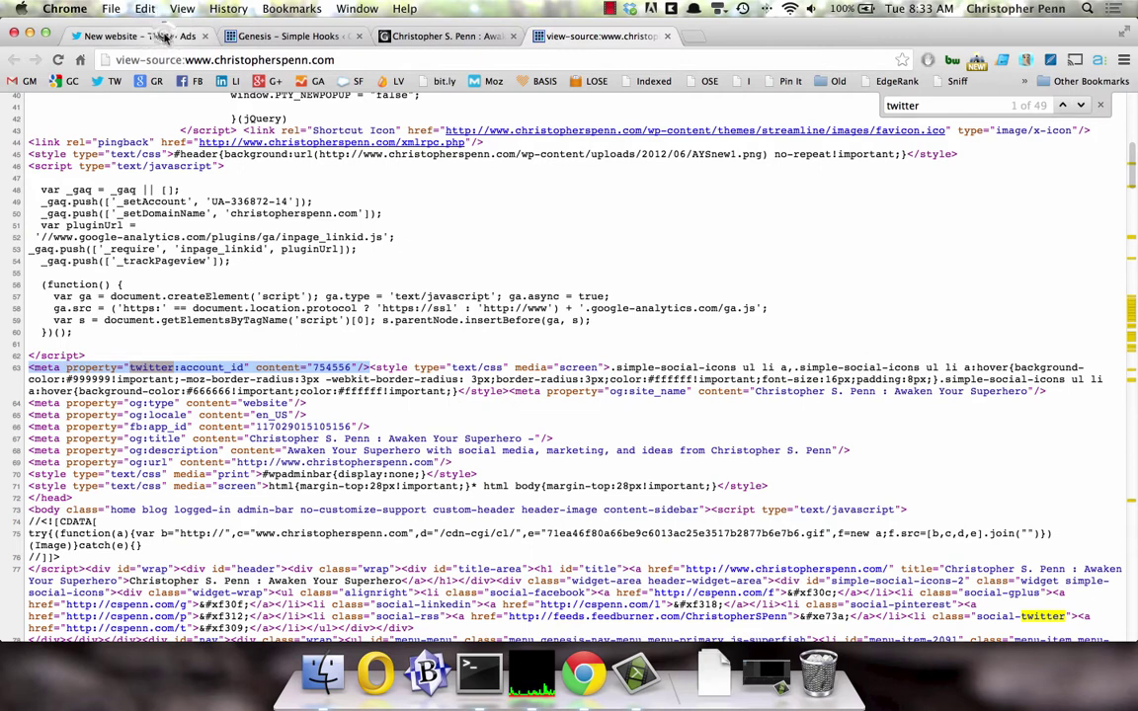
Step: Return to the Twitter Ads Add website form, enter the blog's home page address, verify the website and dismiss the notice
{"action": "left_click", "coordinate": [143, 35]}
{"action": "left_click", "coordinate": [272, 338]}
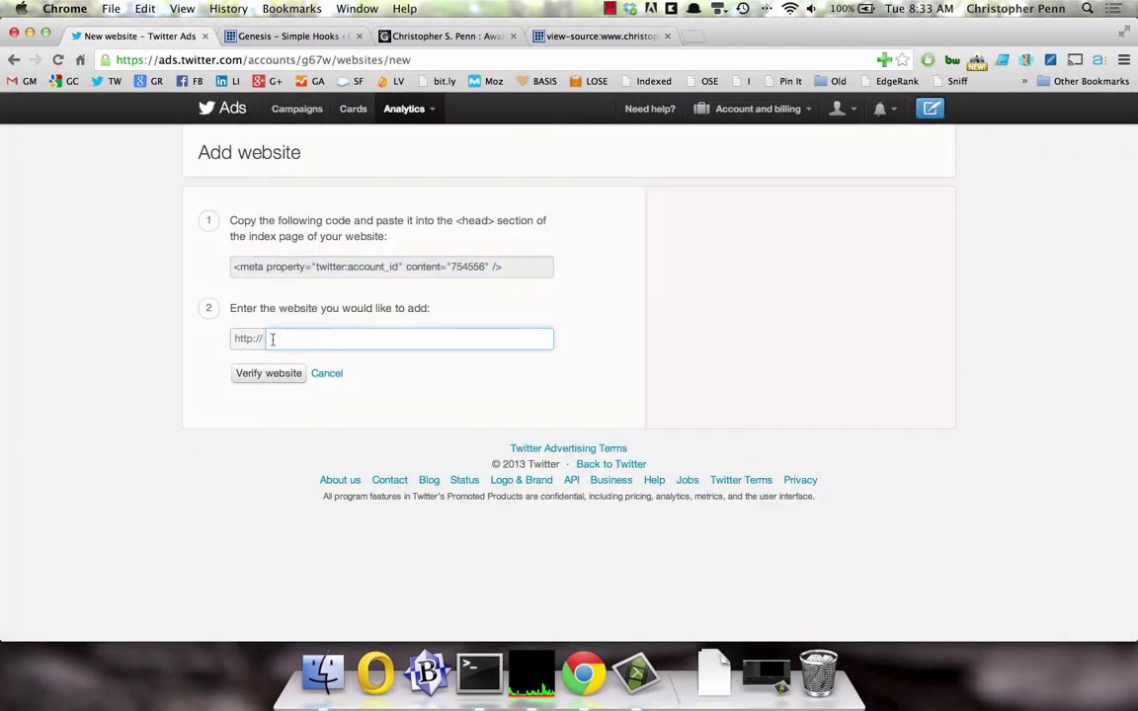
{"action": "type", "text": "www.chris"}
{"action": "left_click", "coordinate": [336, 360]}
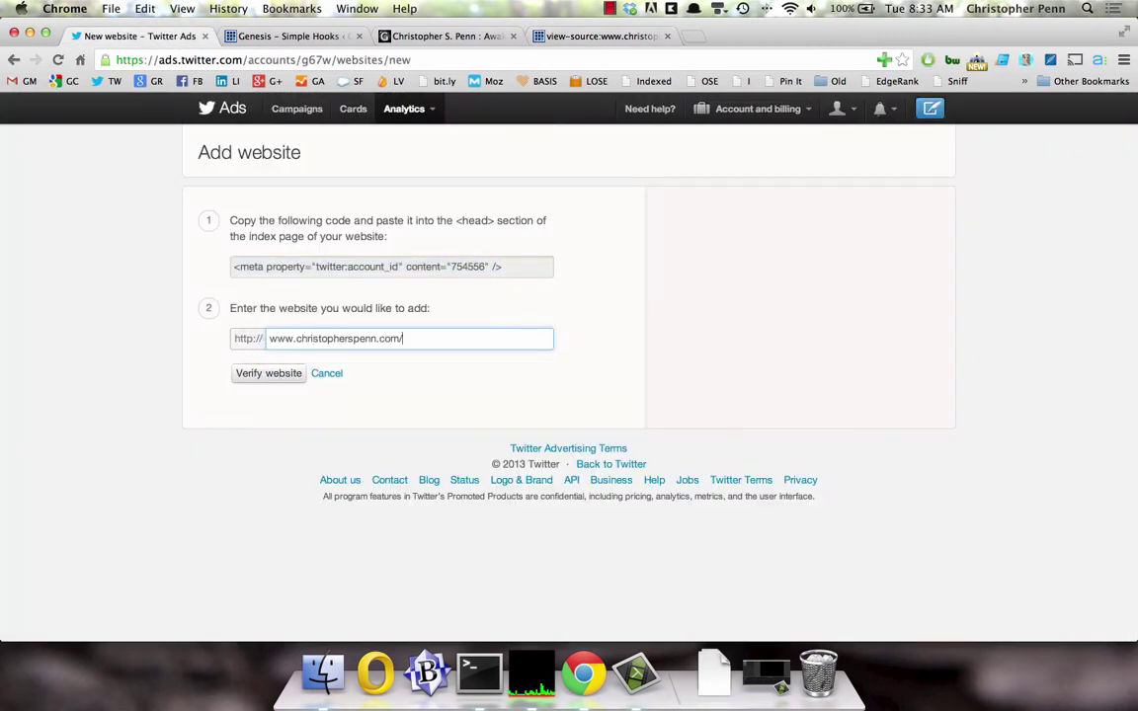
{"action": "left_click", "coordinate": [263, 384]}
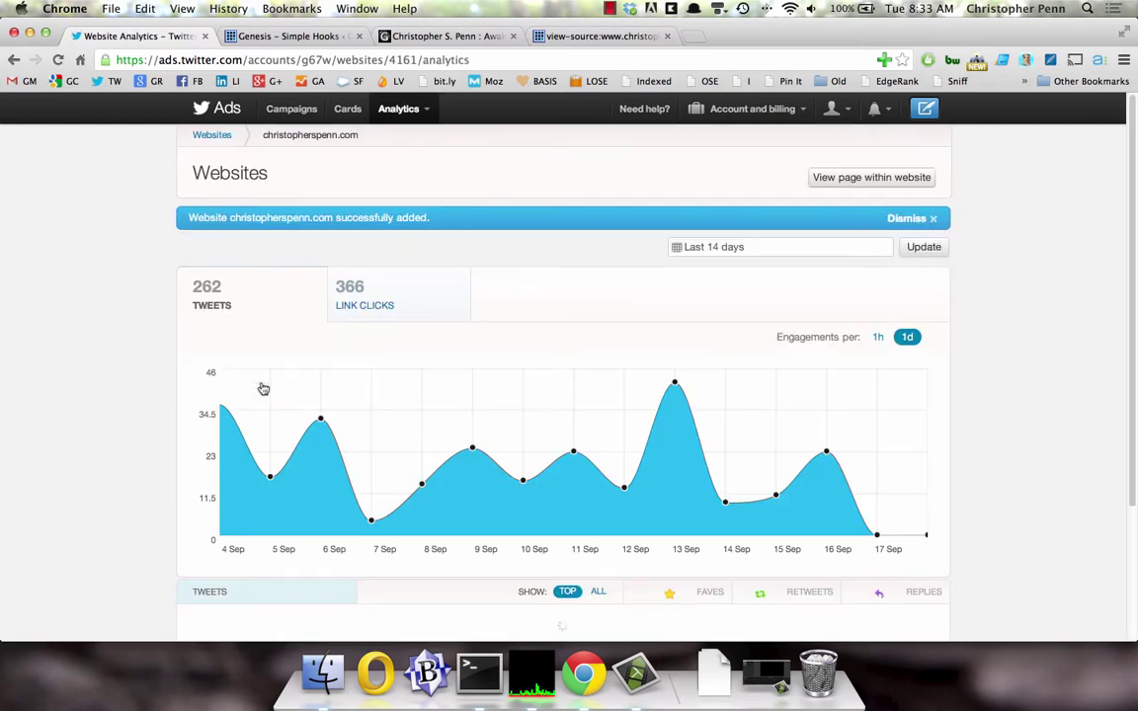
{"action": "left_click", "coordinate": [905, 218]}
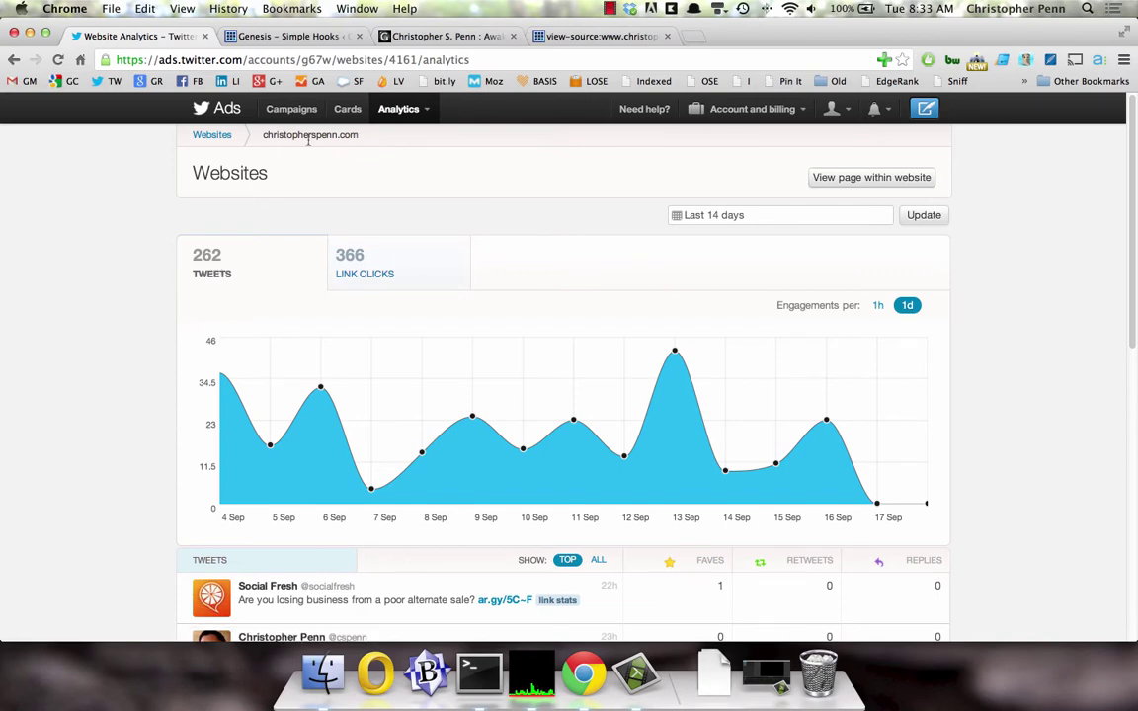
Step: Examine the top tweets linking to the website and their faves, retweets and replies
{"action": "scroll", "coordinate": [264, 236], "scroll_direction": "down", "scroll_amount": 5}
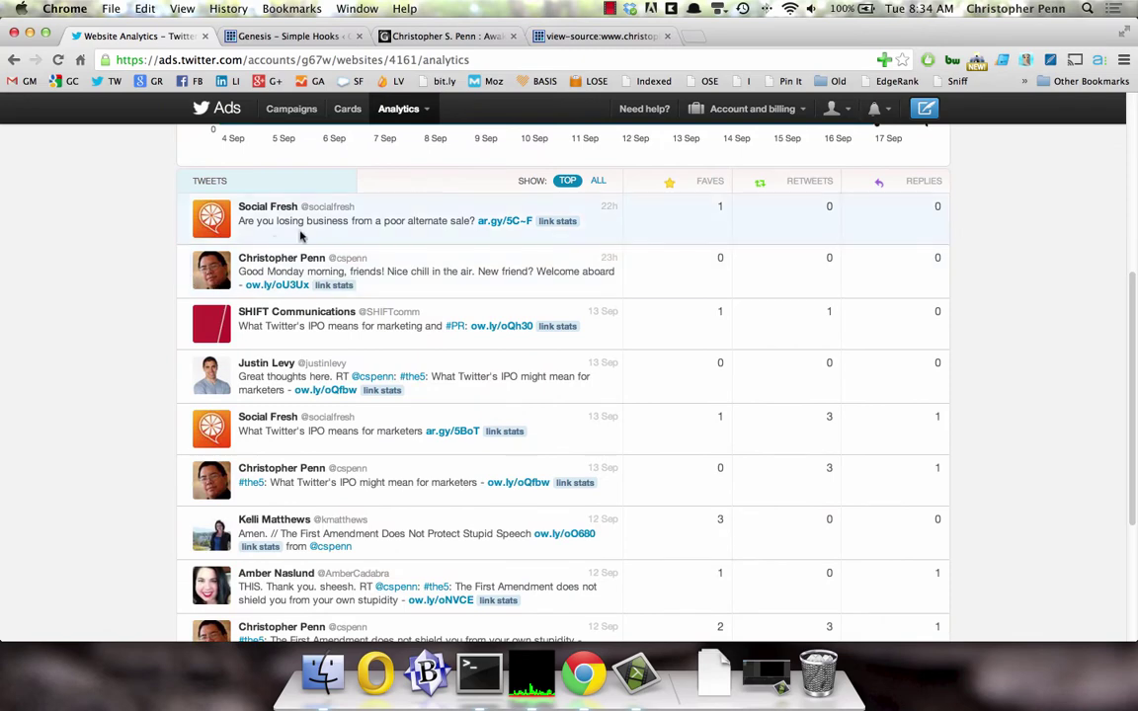
{"action": "scroll", "coordinate": [301, 236], "scroll_direction": "down", "scroll_amount": 2}
{"action": "scroll", "coordinate": [802, 320], "scroll_direction": "up", "scroll_amount": 5}
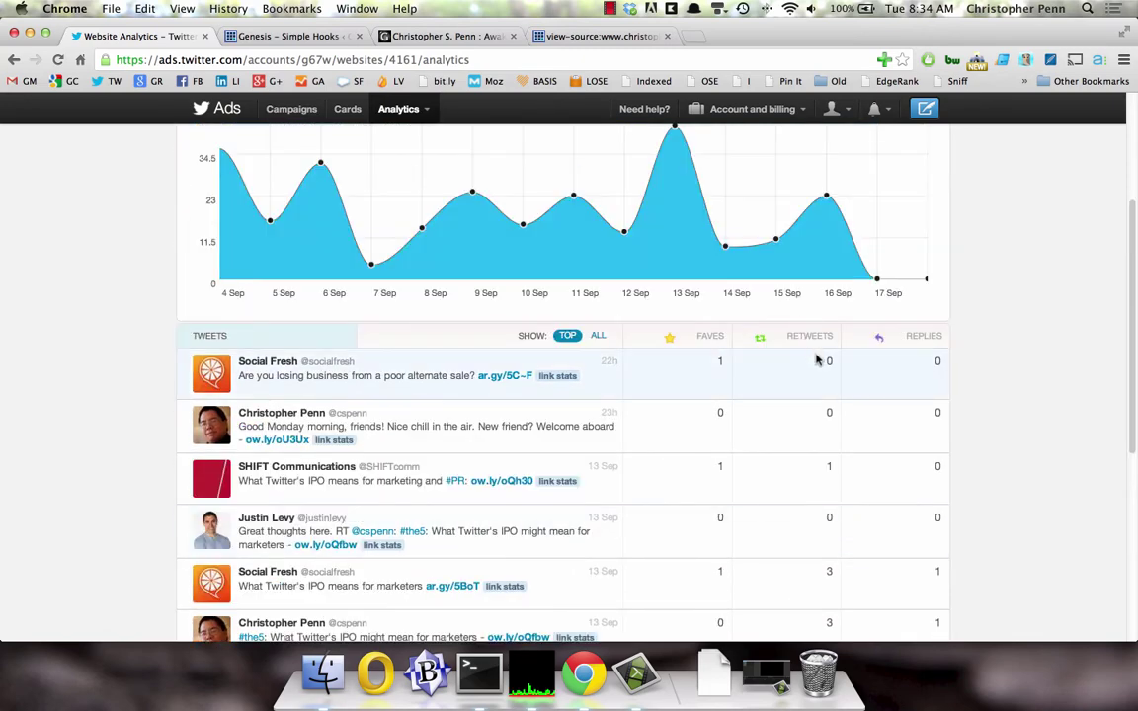
{"action": "scroll", "coordinate": [919, 366], "scroll_direction": "down", "scroll_amount": 3}
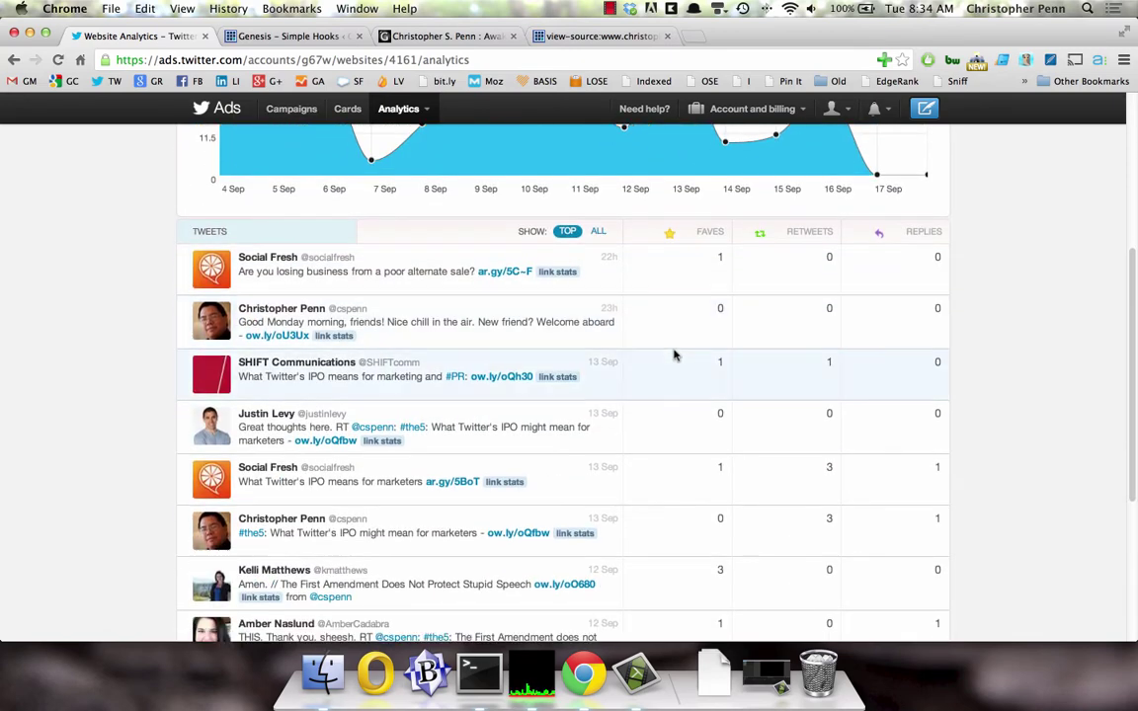
{"action": "scroll", "coordinate": [676, 354], "scroll_direction": "down", "scroll_amount": 2}
{"action": "scroll", "coordinate": [386, 341], "scroll_direction": "up", "scroll_amount": 2}
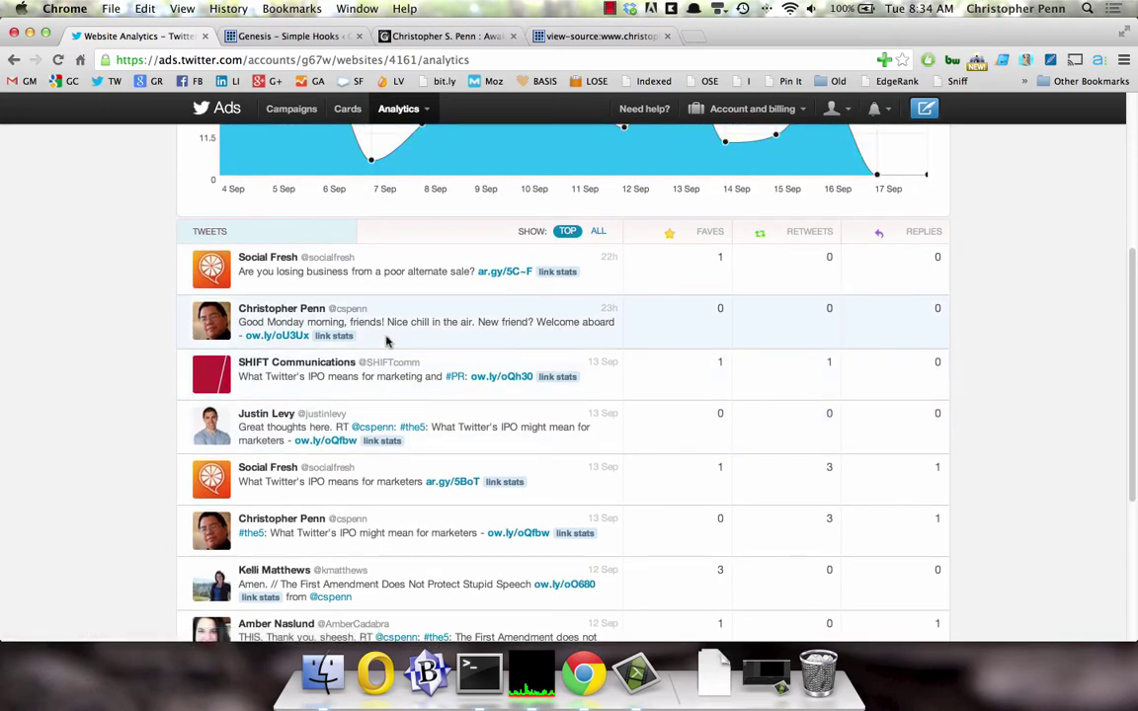
{"action": "scroll", "coordinate": [386, 341], "scroll_direction": "up", "scroll_amount": 7}
Step: Show the Link Clicks chart for the website and review the tweets listed below it
{"action": "left_click", "coordinate": [391, 257]}
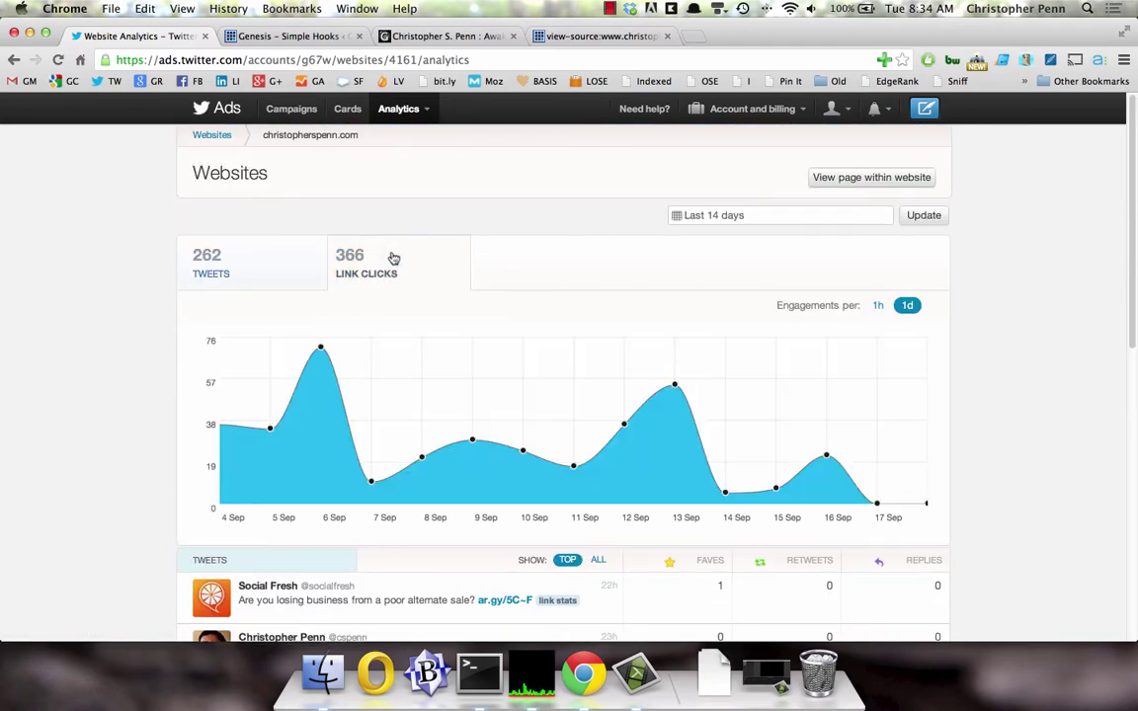
{"action": "scroll", "coordinate": [285, 307], "scroll_direction": "down", "scroll_amount": 5}
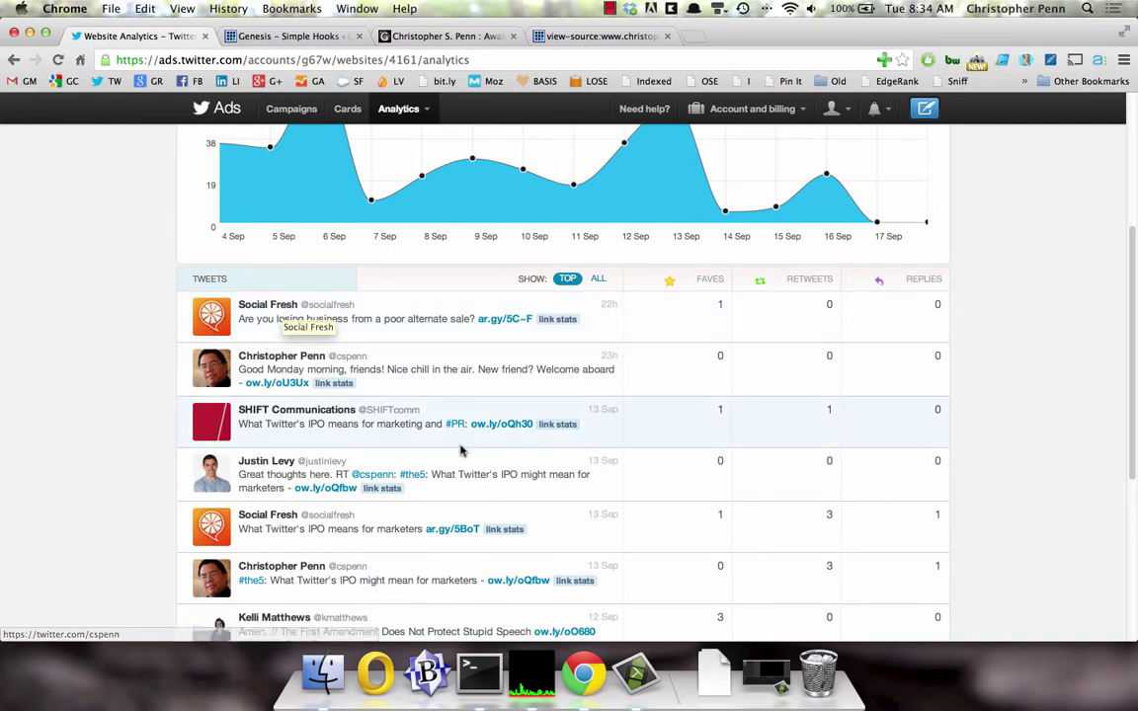
{"action": "scroll", "coordinate": [457, 326], "scroll_direction": "down", "scroll_amount": 1}
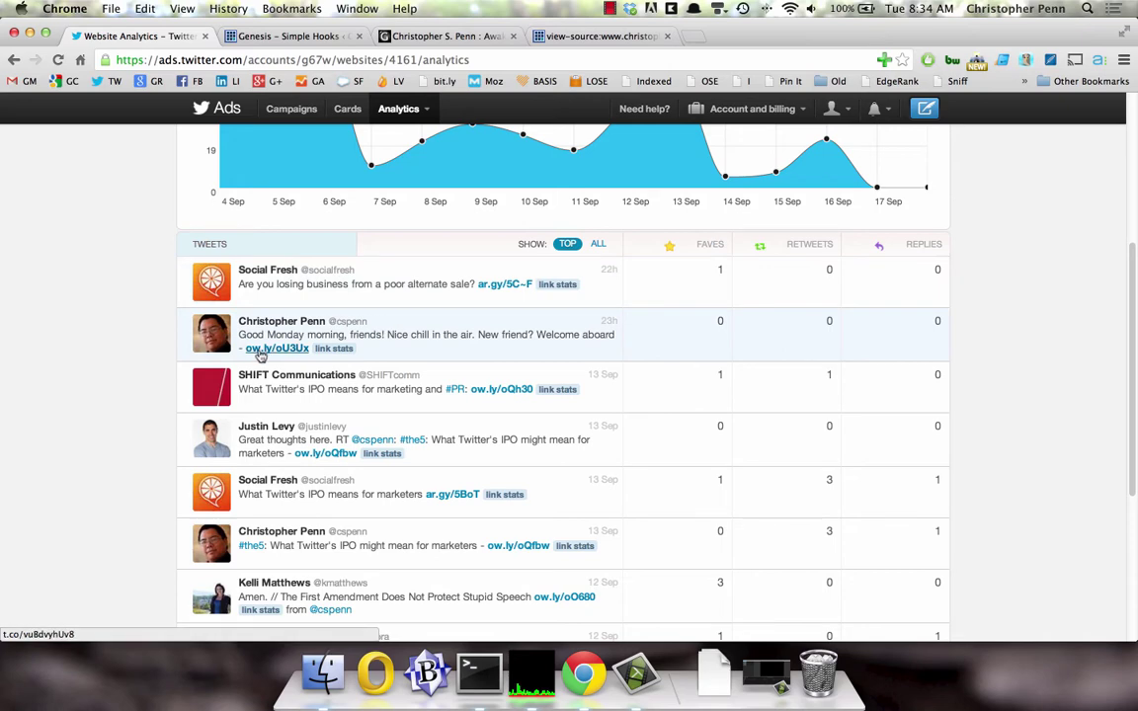
{"action": "scroll", "coordinate": [260, 356], "scroll_direction": "down", "scroll_amount": 5}
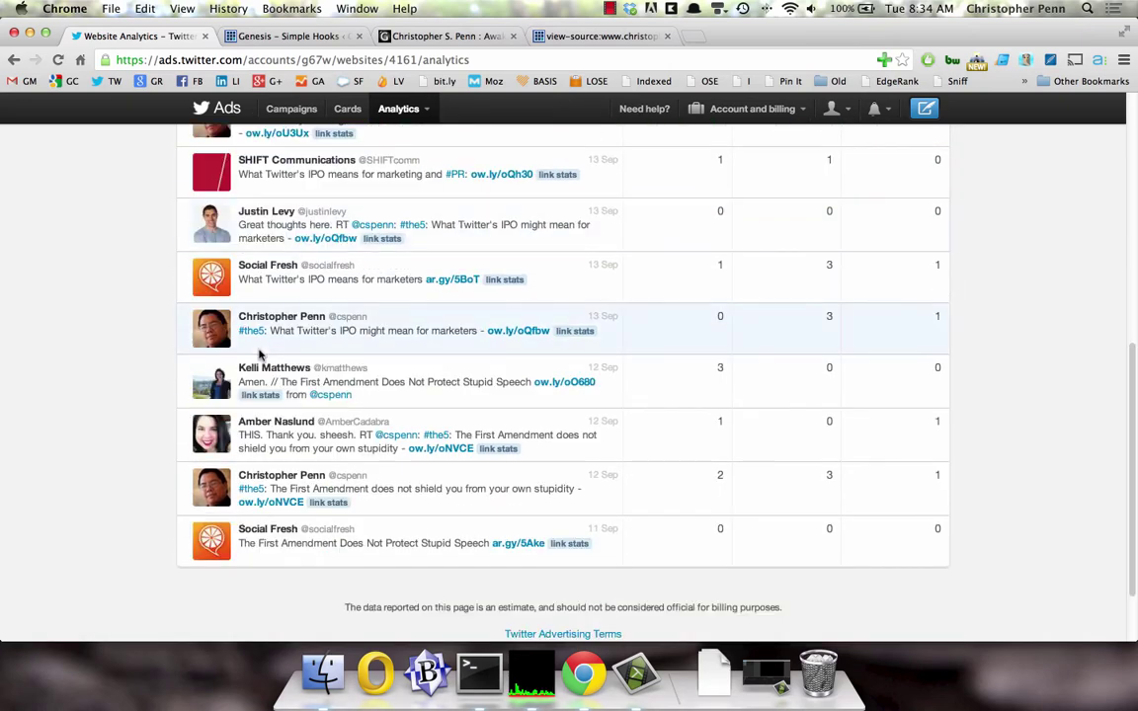
{"action": "scroll", "coordinate": [260, 354], "scroll_direction": "up", "scroll_amount": 2}
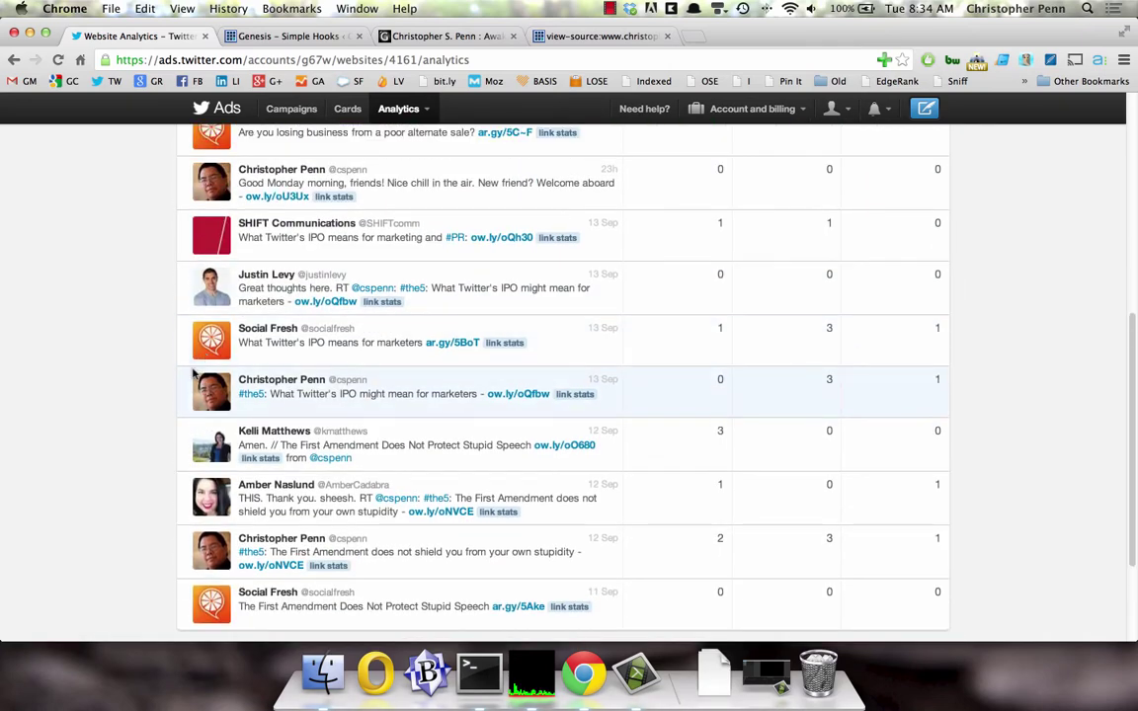
{"action": "scroll", "coordinate": [195, 373], "scroll_direction": "up", "scroll_amount": 5}
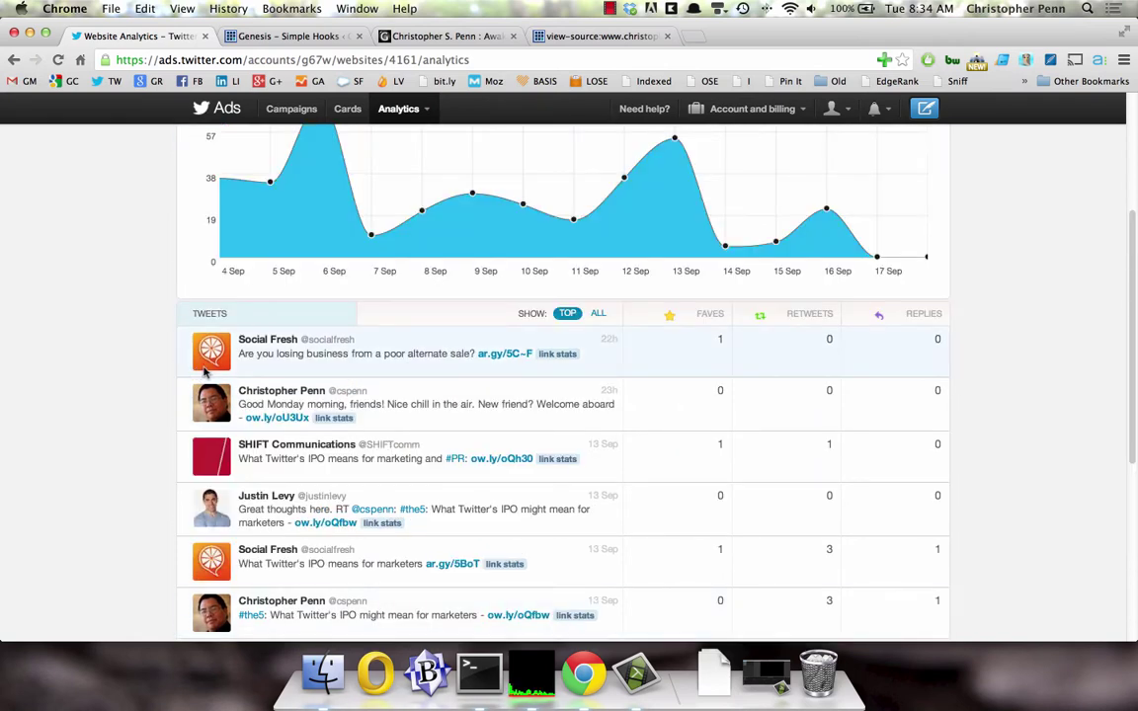
{"action": "scroll", "coordinate": [205, 370], "scroll_direction": "up", "scroll_amount": 5}
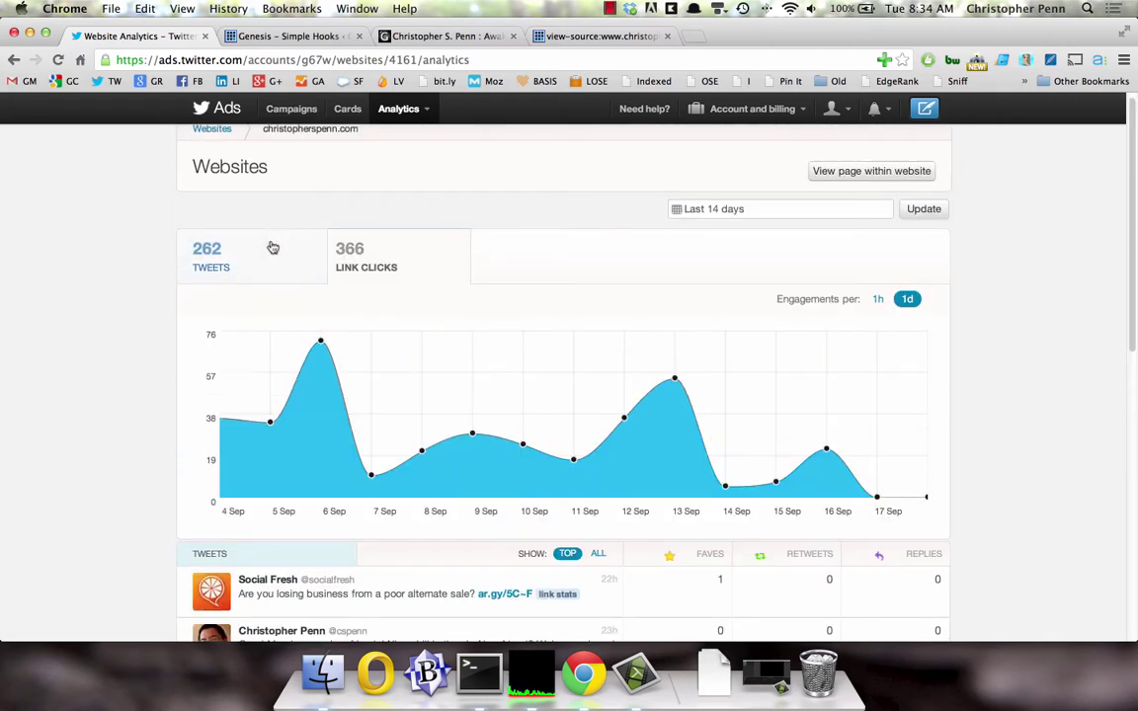
Step: Switch the website chart back to Tweets and set the date range to Last 90 days
{"action": "left_click", "coordinate": [270, 250]}
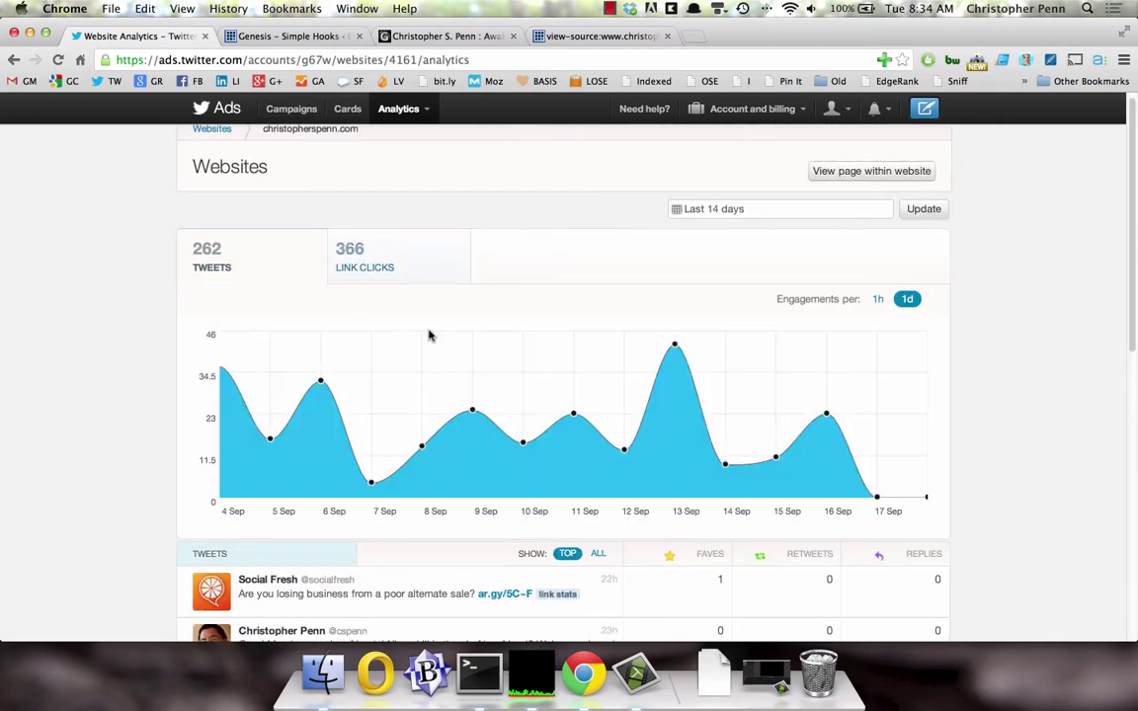
{"action": "left_click", "coordinate": [819, 208]}
{"action": "left_click", "coordinate": [835, 332]}
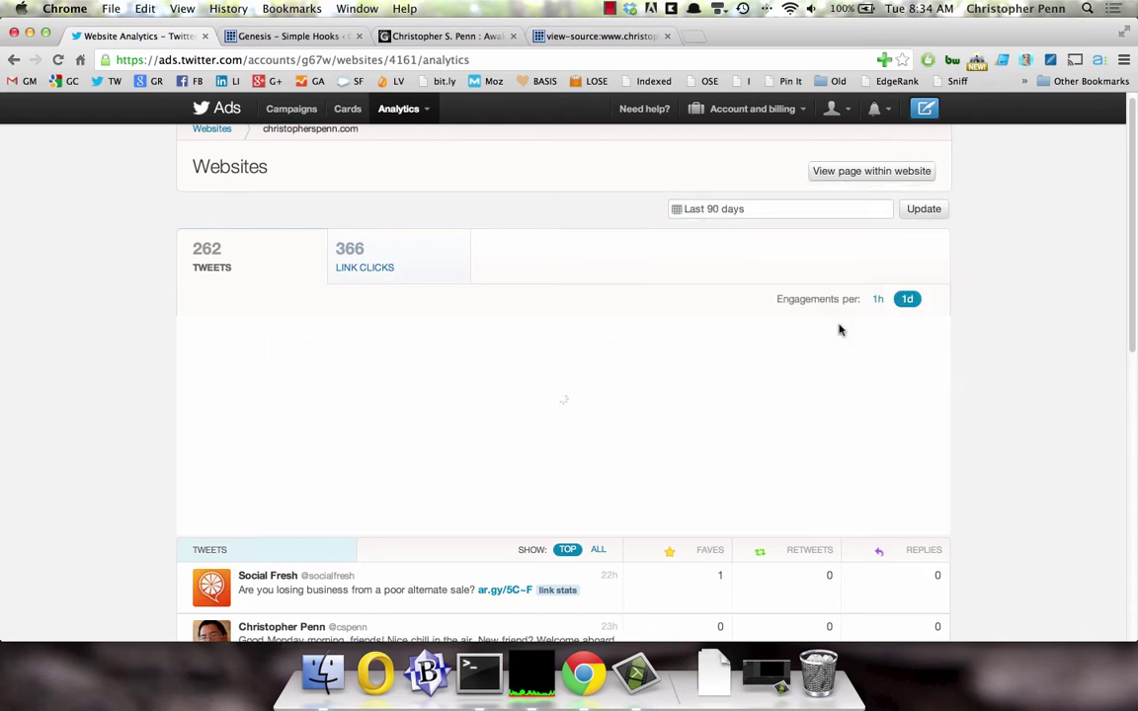
{"action": "scroll", "coordinate": [1020, 370], "scroll_direction": "down", "scroll_amount": 3}
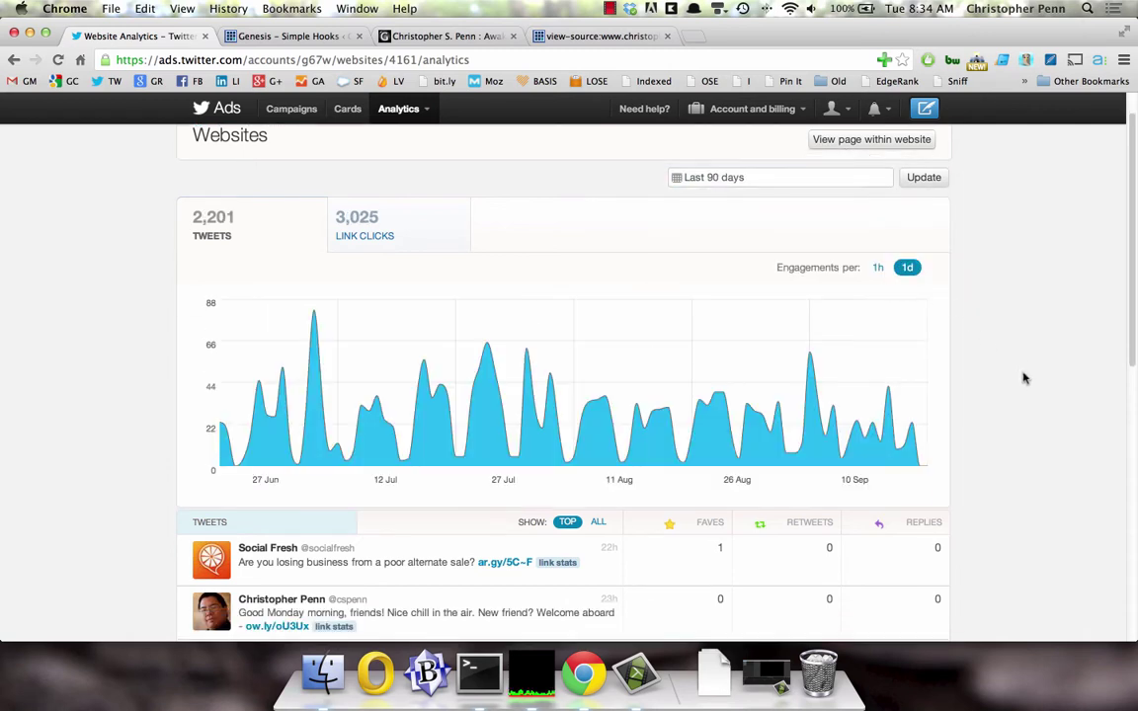
Step: Open the link stats for Social Fresh's tweet "What Twitter's IPO means for marketers" in the top tweets list
{"action": "scroll", "coordinate": [1023, 379], "scroll_direction": "down", "scroll_amount": 5}
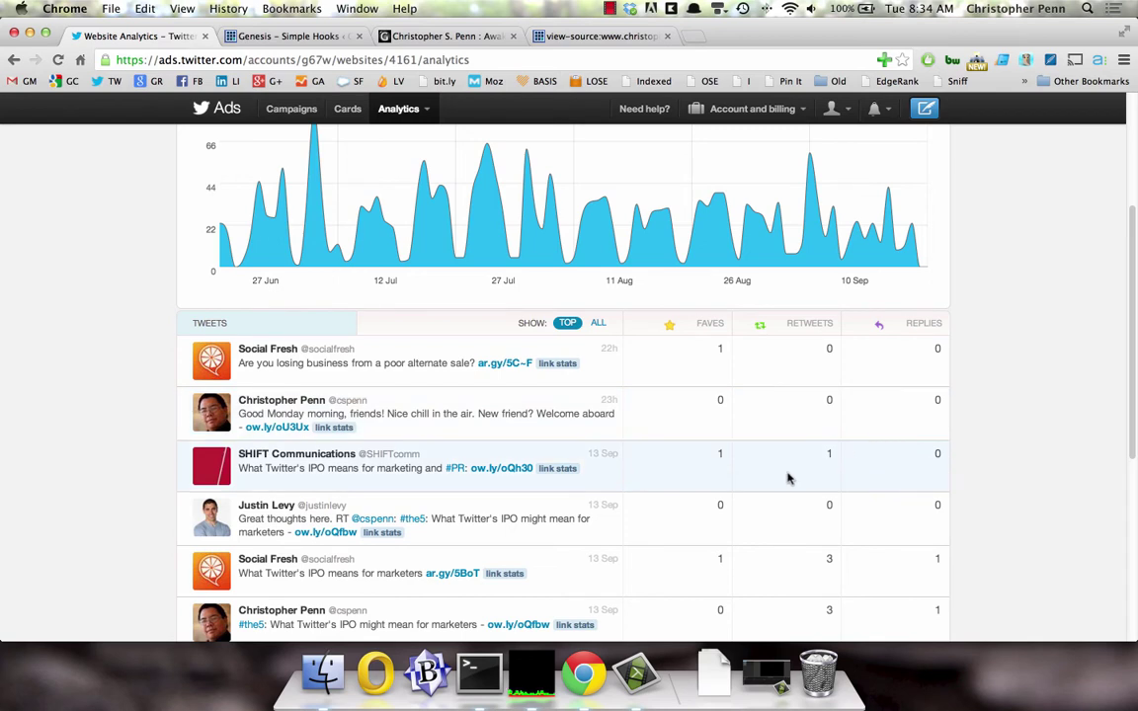
{"action": "scroll", "coordinate": [556, 493], "scroll_direction": "down", "scroll_amount": 2}
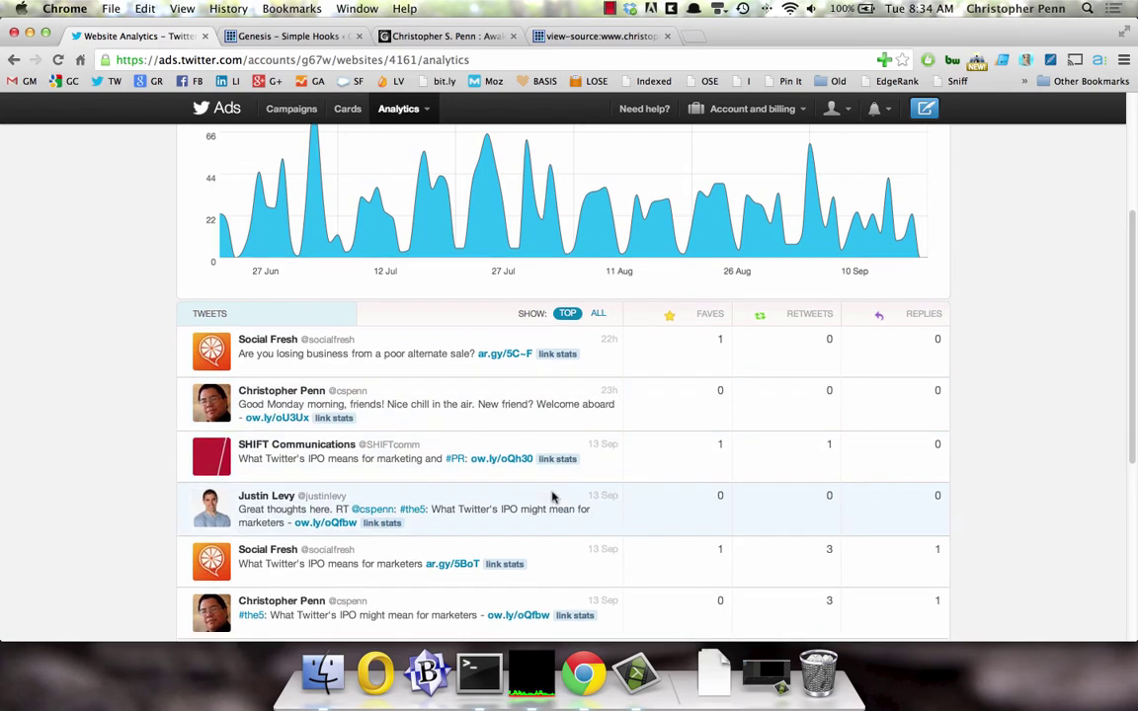
{"action": "scroll", "coordinate": [532, 509], "scroll_direction": "down", "scroll_amount": 2}
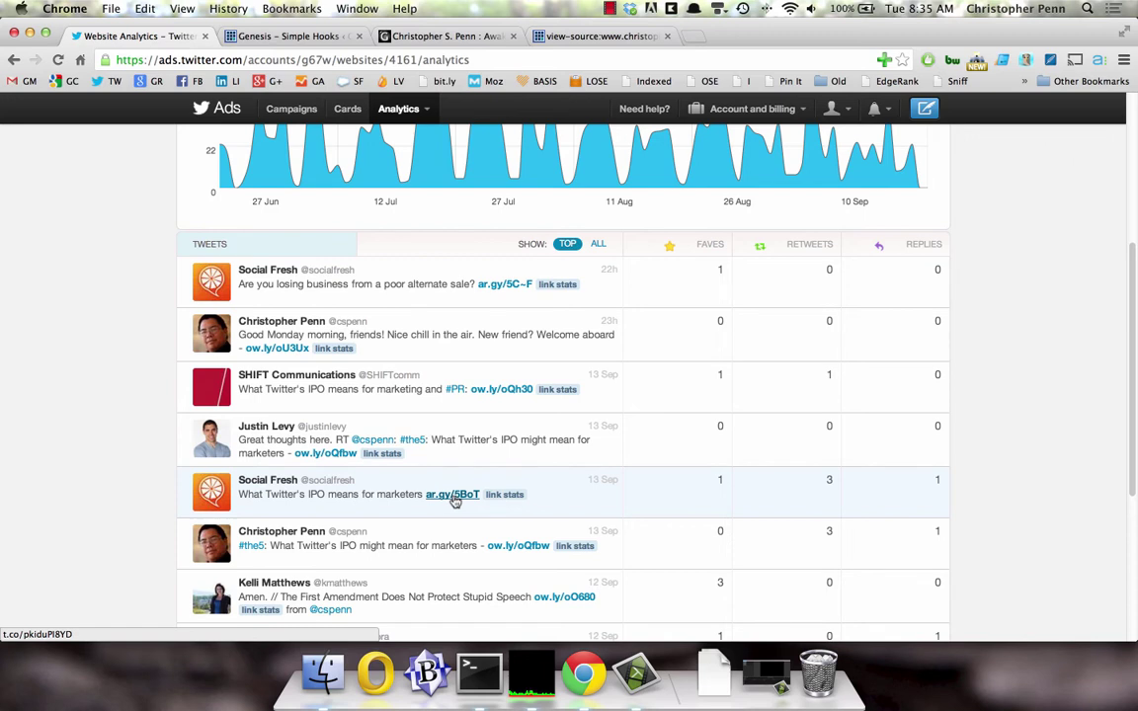
{"action": "left_click", "coordinate": [494, 497]}
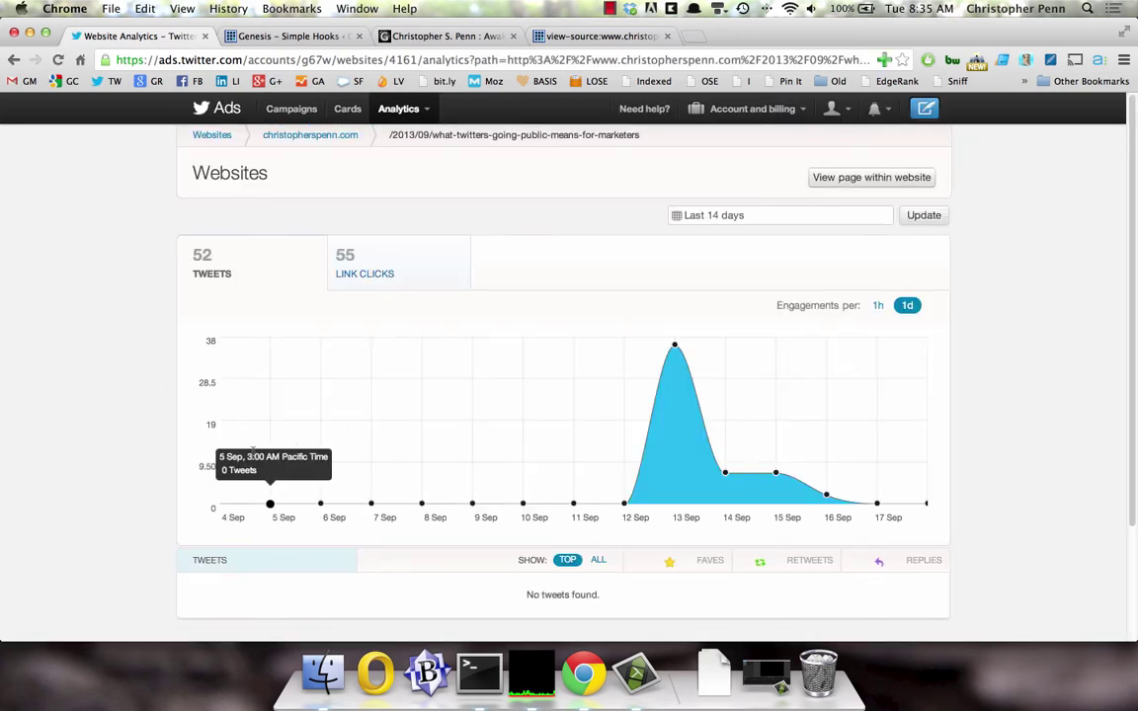
Step: Examine the blog post's daily tweet chart and show its Link Clicks chart for comparison
{"action": "mouse_move", "coordinate": [666, 369]}
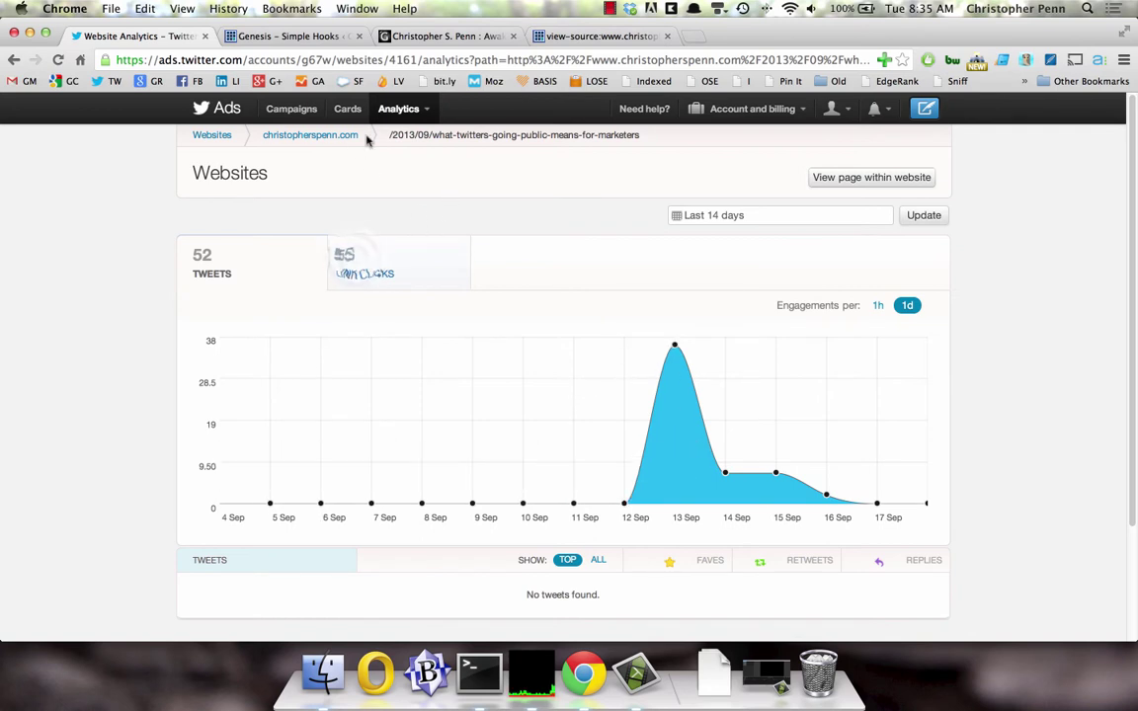
{"action": "left_click", "coordinate": [346, 272]}
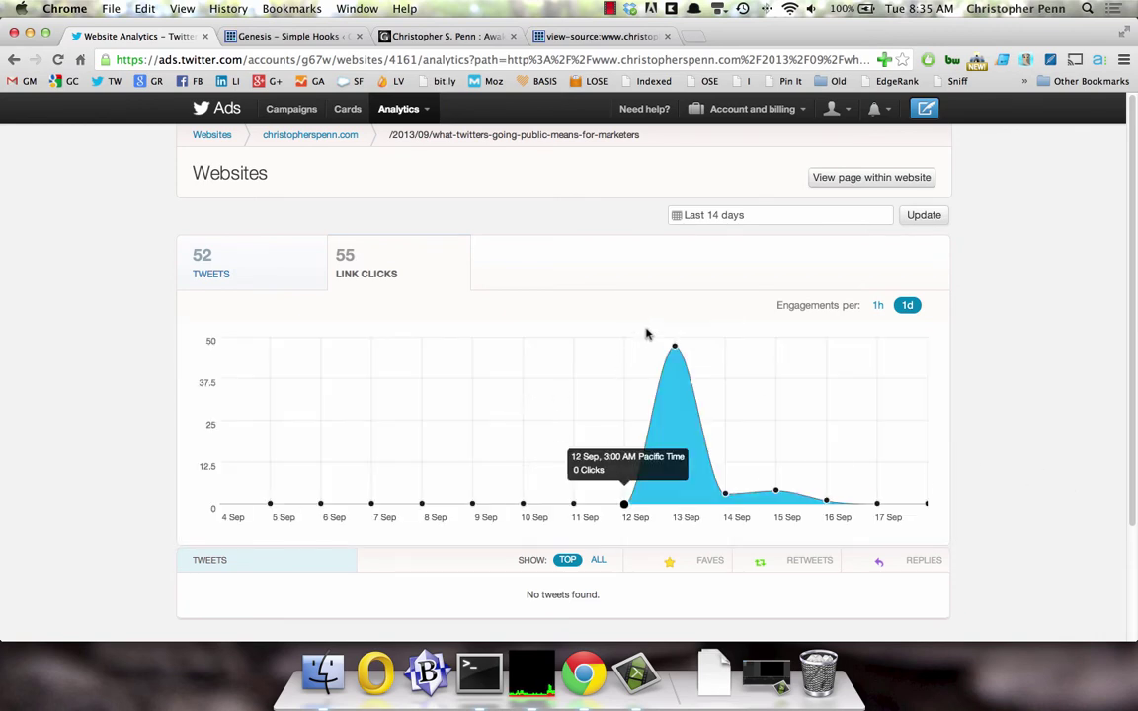
{"action": "scroll", "coordinate": [1006, 513], "scroll_direction": "down", "scroll_amount": 3}
{"action": "scroll", "coordinate": [884, 472], "scroll_direction": "up", "scroll_amount": 3}
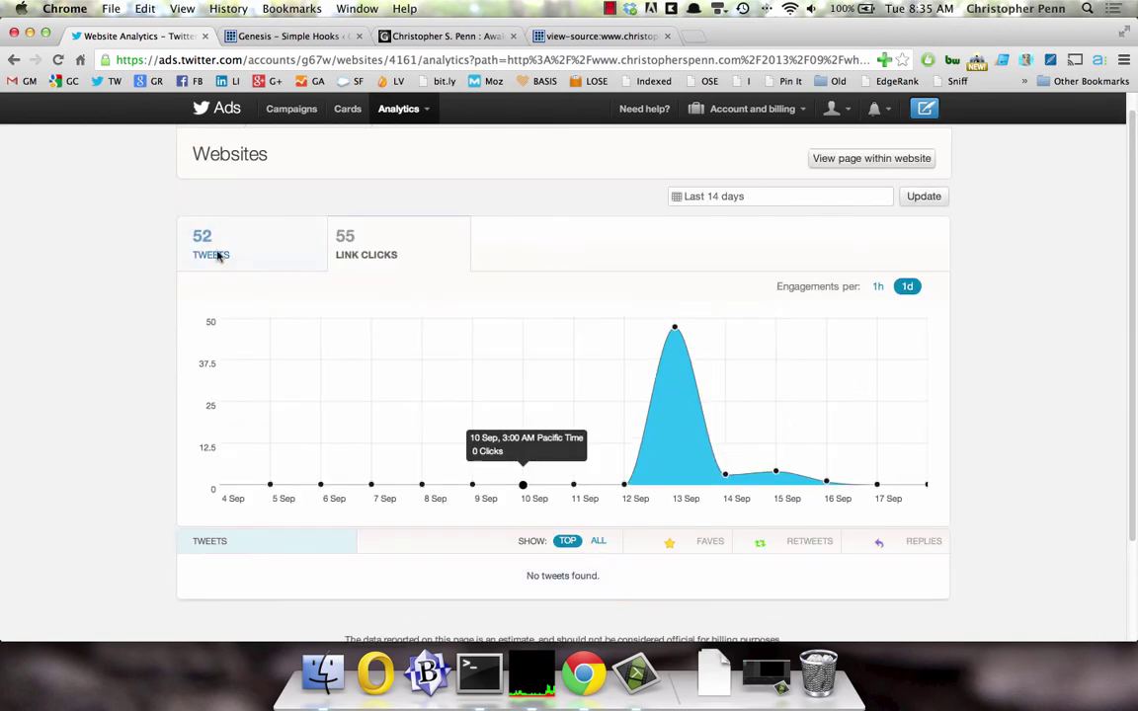
Step: Return to the overall website analytics and review the tweets chart and the top tweets with their faves, retweets and replies
{"action": "left_click", "coordinate": [13, 60]}
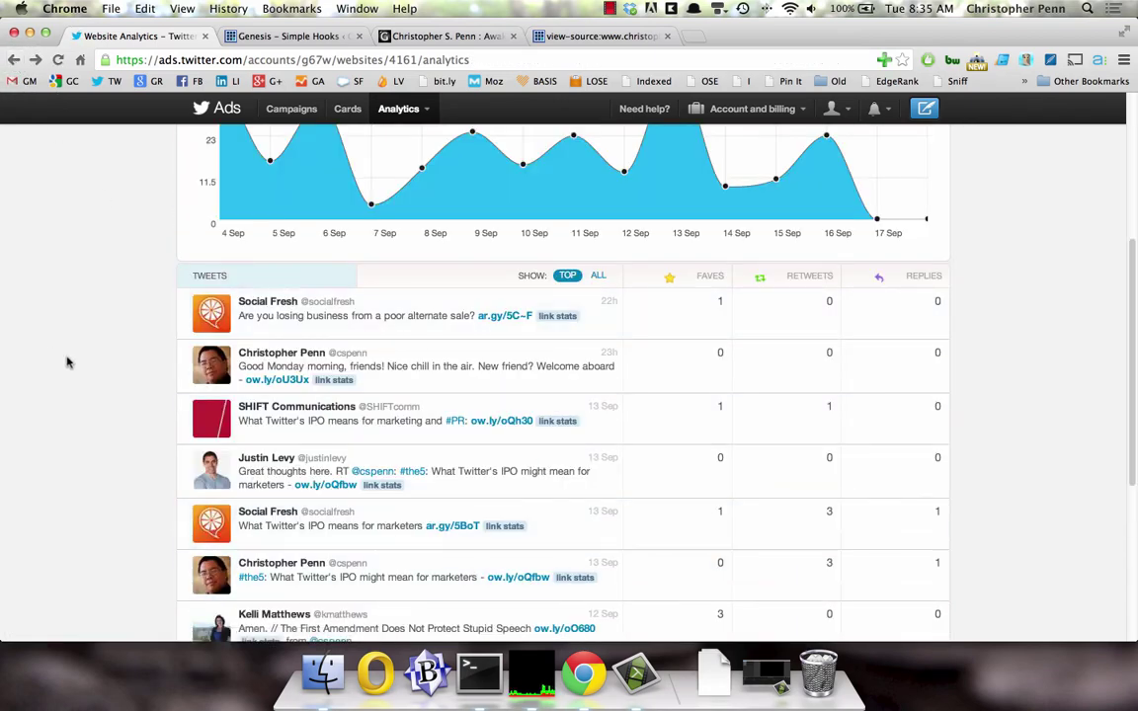
{"action": "scroll", "coordinate": [67, 364], "scroll_direction": "up", "scroll_amount": 5}
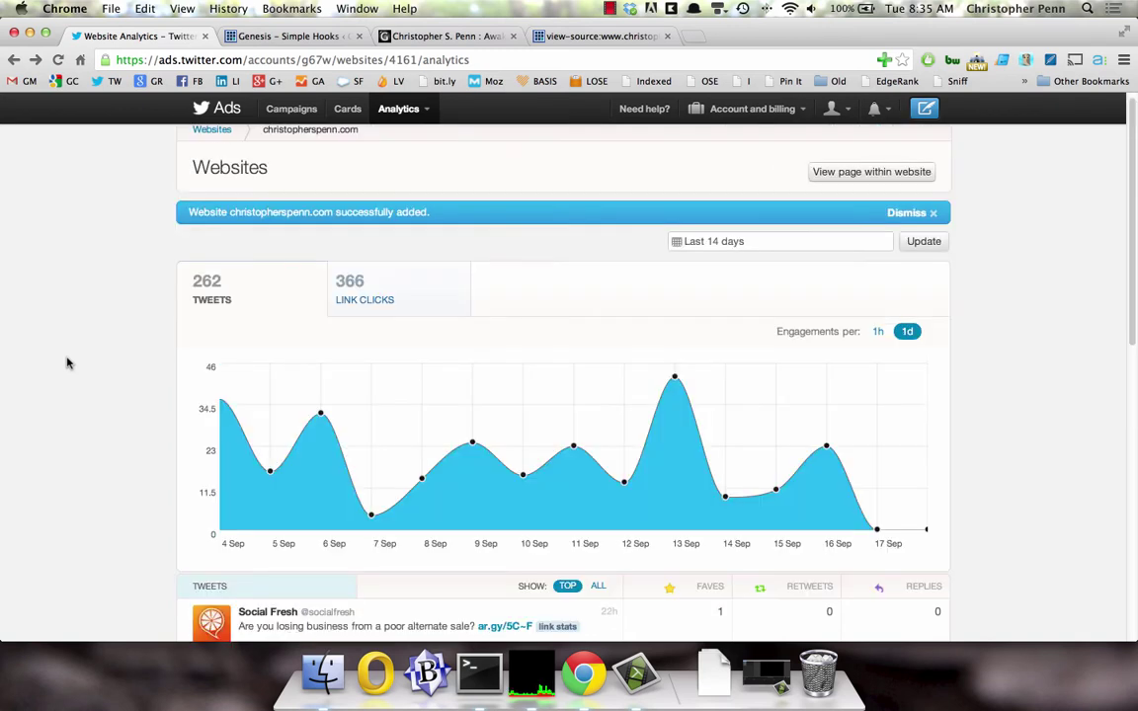
{"action": "scroll", "coordinate": [67, 364], "scroll_direction": "down", "scroll_amount": 4}
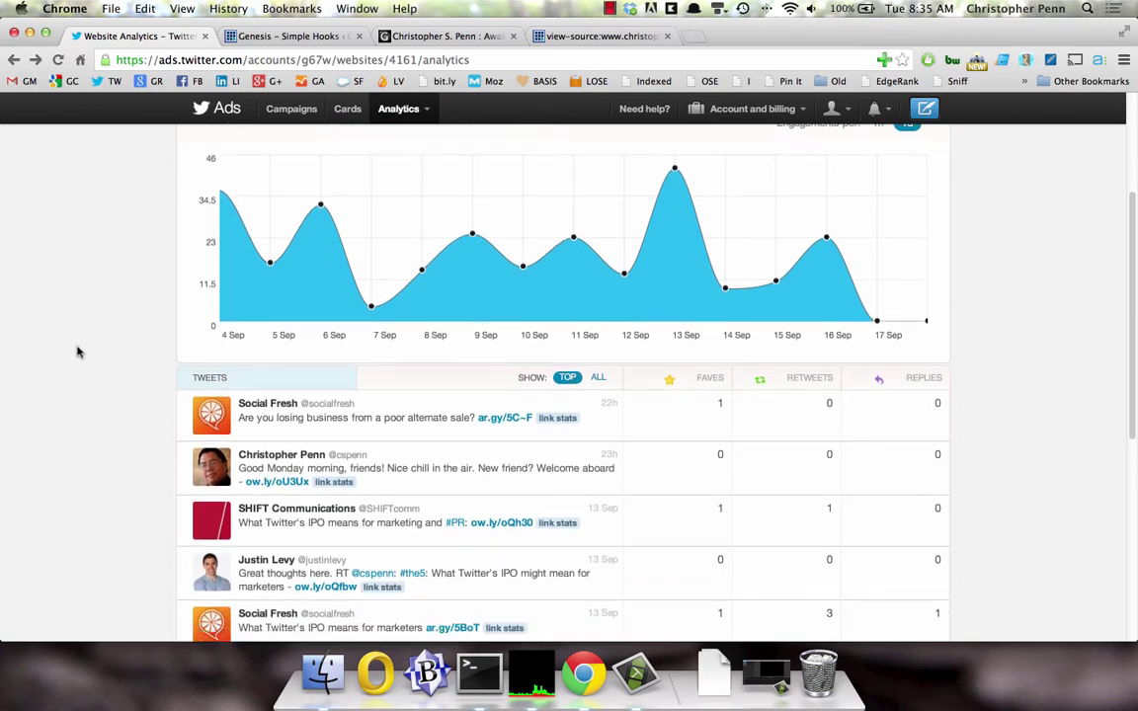
{"action": "scroll", "coordinate": [78, 352], "scroll_direction": "down", "scroll_amount": 2}
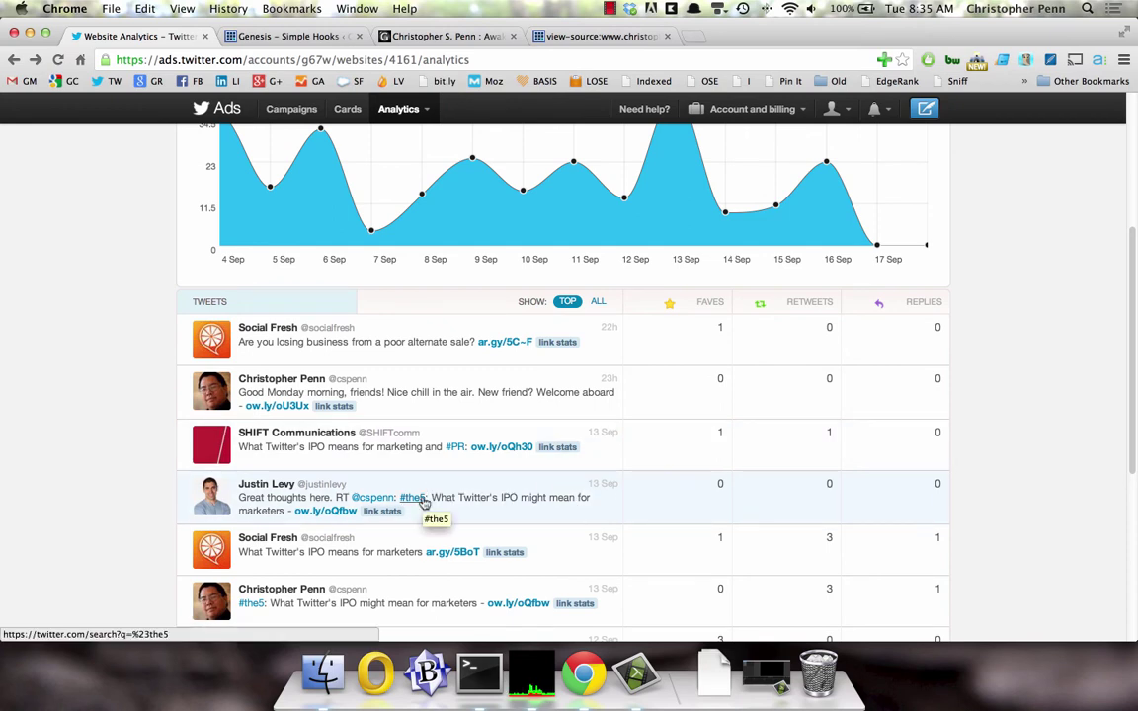
{"action": "scroll", "coordinate": [423, 502], "scroll_direction": "down", "scroll_amount": 2}
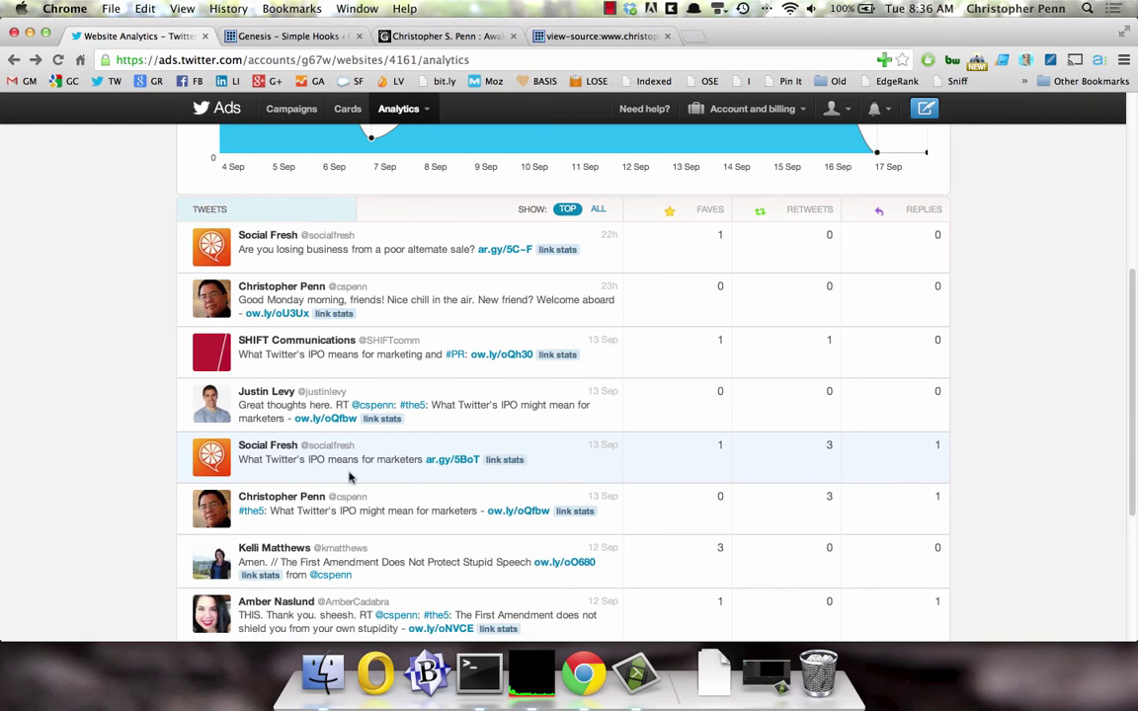
{"action": "scroll", "coordinate": [349, 477], "scroll_direction": "up", "scroll_amount": 5}
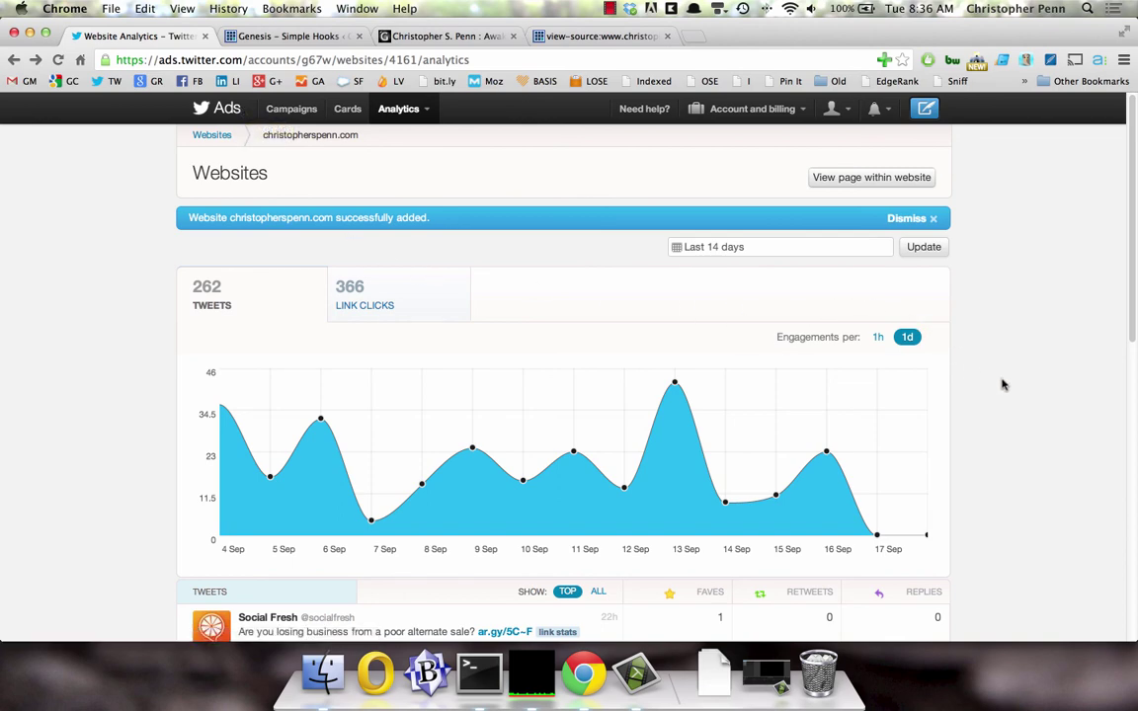
{"action": "scroll", "coordinate": [1003, 385], "scroll_direction": "down", "scroll_amount": 2}
{"action": "scroll", "coordinate": [1002, 385], "scroll_direction": "down", "scroll_amount": 8}
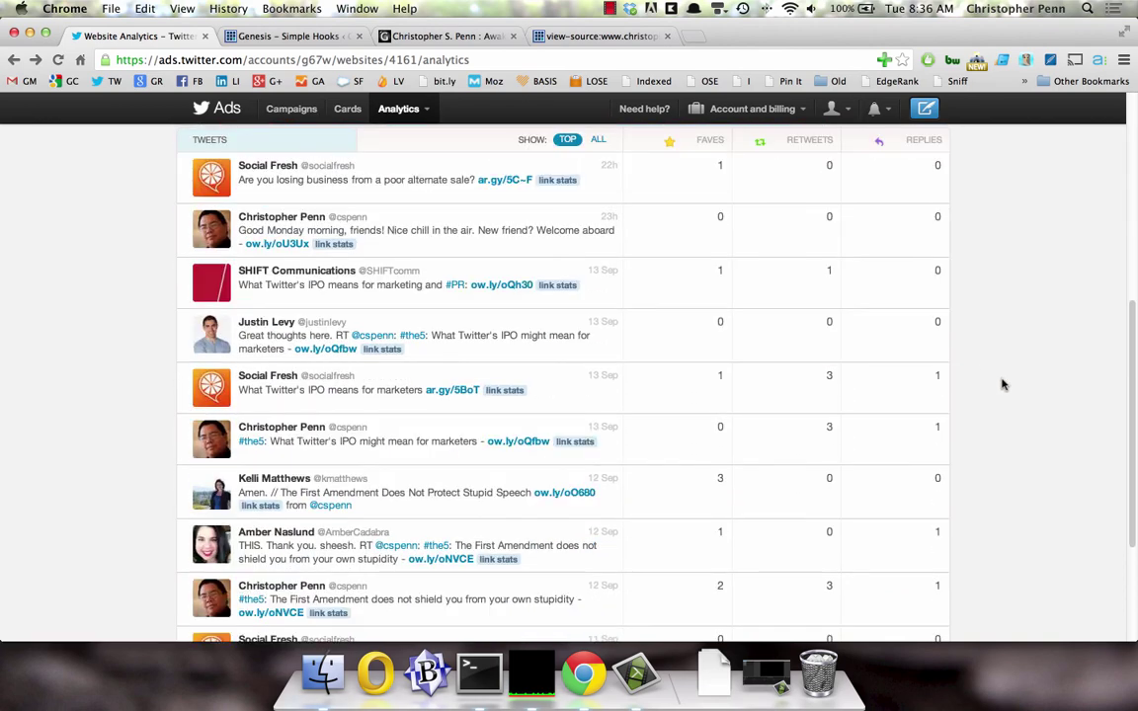
{"action": "scroll", "coordinate": [1003, 385], "scroll_direction": "down", "scroll_amount": 3}
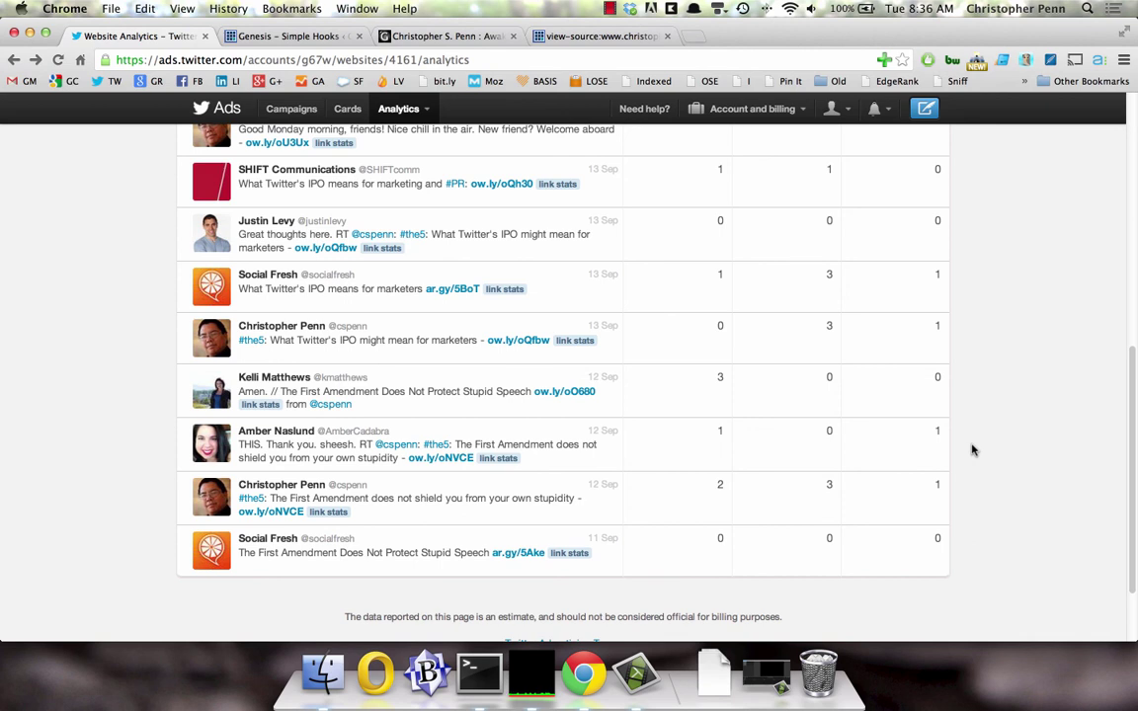
{"action": "scroll", "coordinate": [971, 450], "scroll_direction": "up", "scroll_amount": 5}
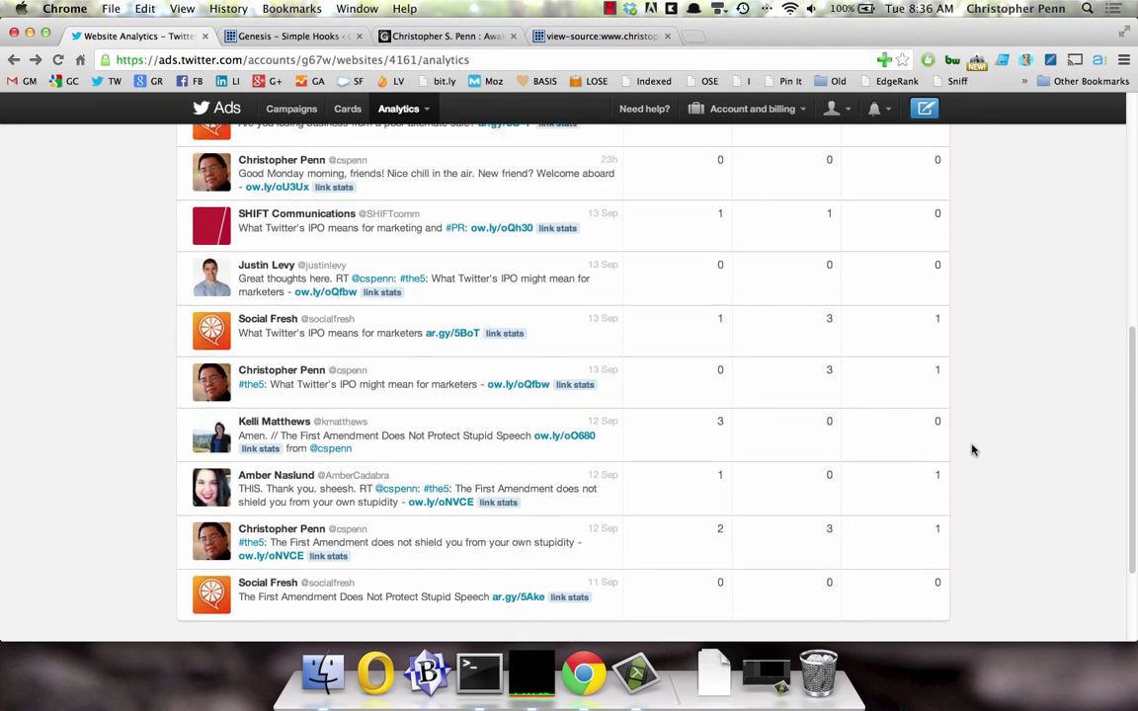